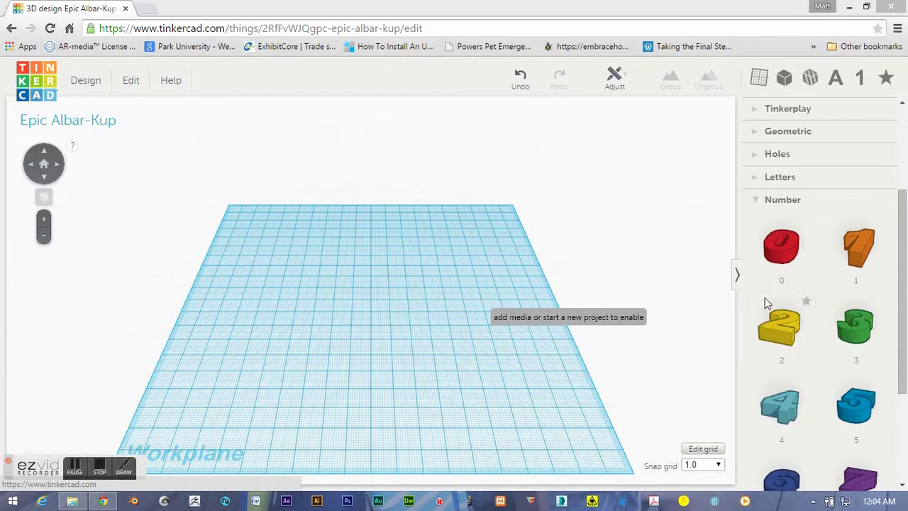
Place the yellow number 2 on the workplane and scale it to 30 × 36.60 mm.
click(665, 191)
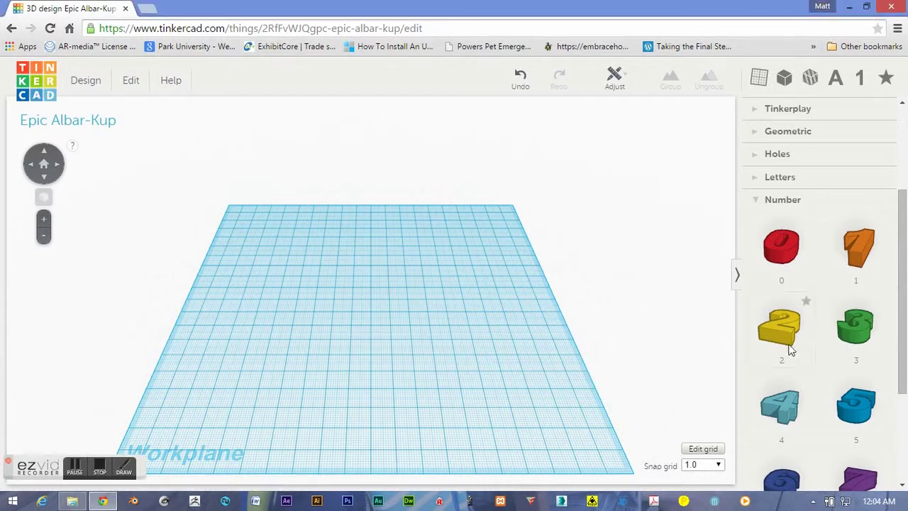
drag(784, 334, 358, 343)
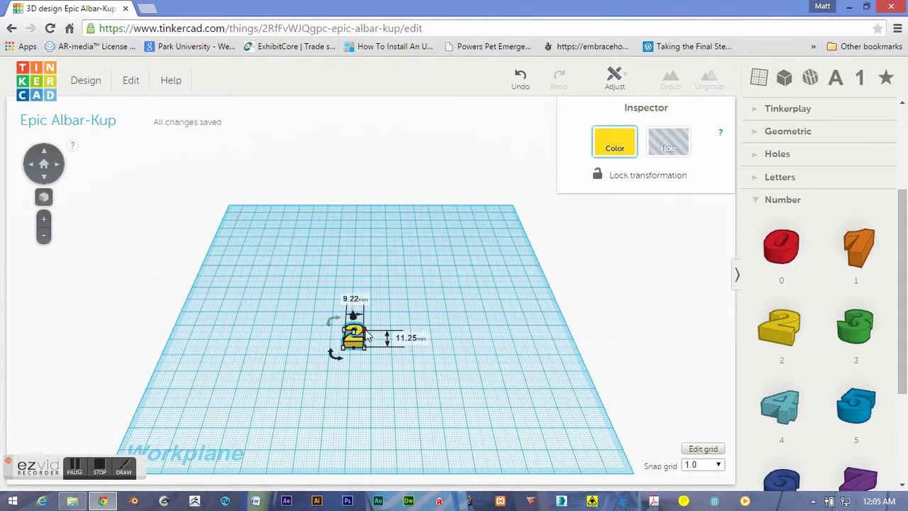
drag(369, 335, 407, 320)
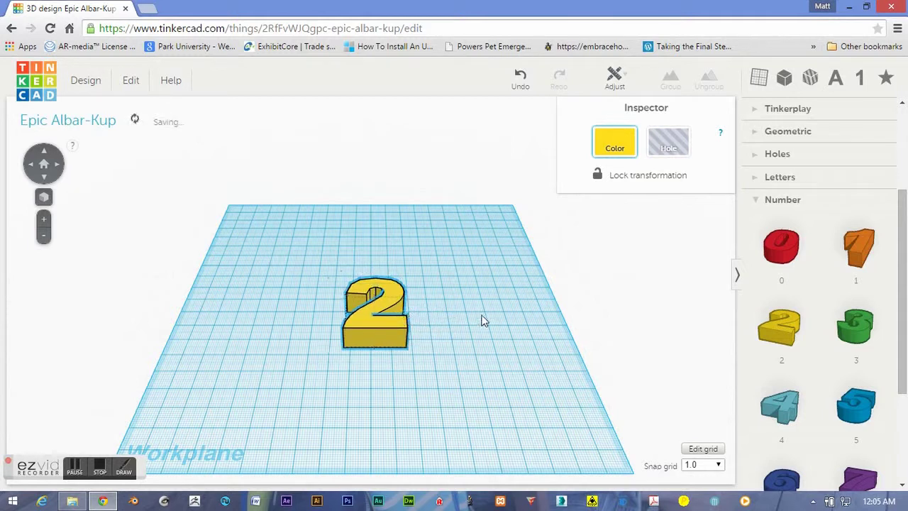
right_drag(483, 318, 389, 352)
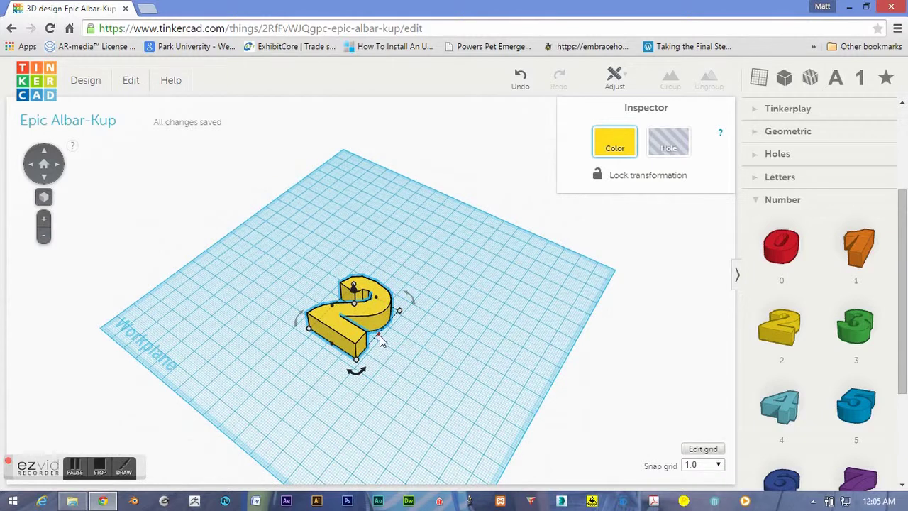
Reduce the 2's depth from 36.60 mm to 31 mm.
mouse_move(384, 336)
mouse_move(400, 314)
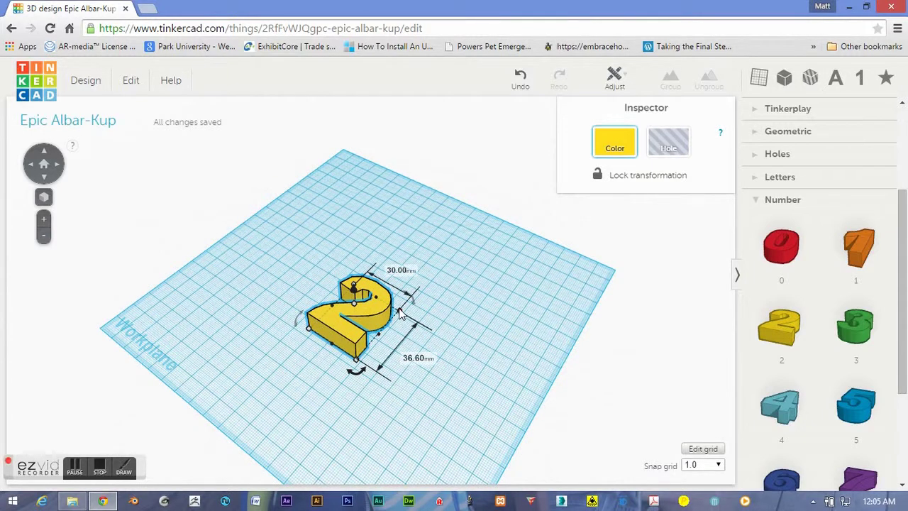
mouse_move(380, 303)
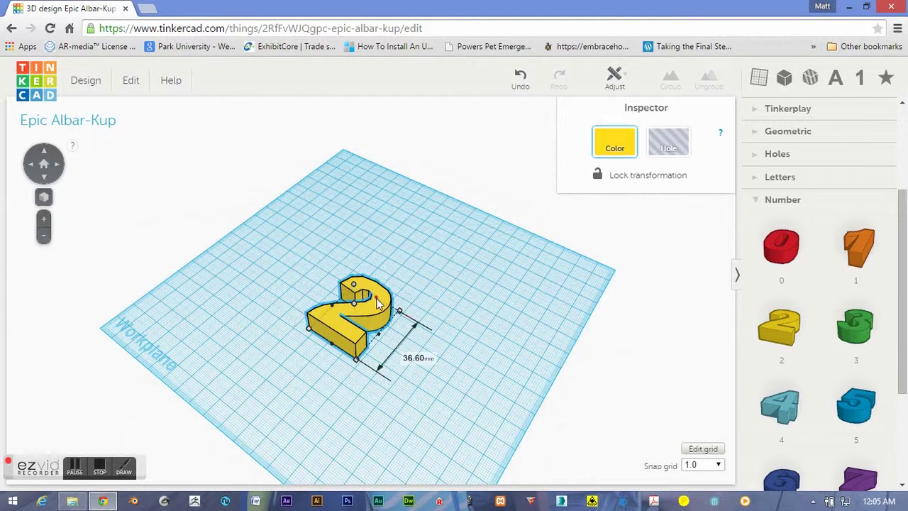
drag(377, 299, 371, 310)
right_drag(310, 354, 147, 276)
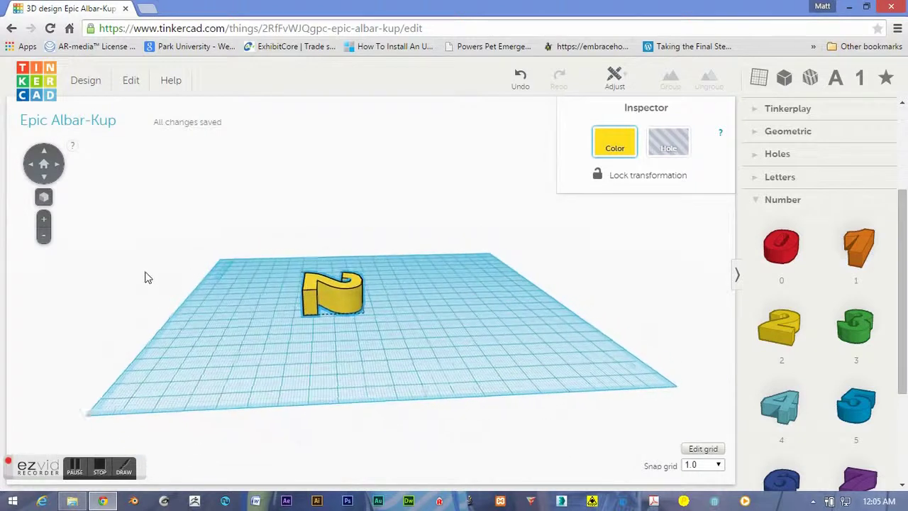
Raise the 2 to 21 mm tall and tilt it by 45°.
mouse_move(337, 284)
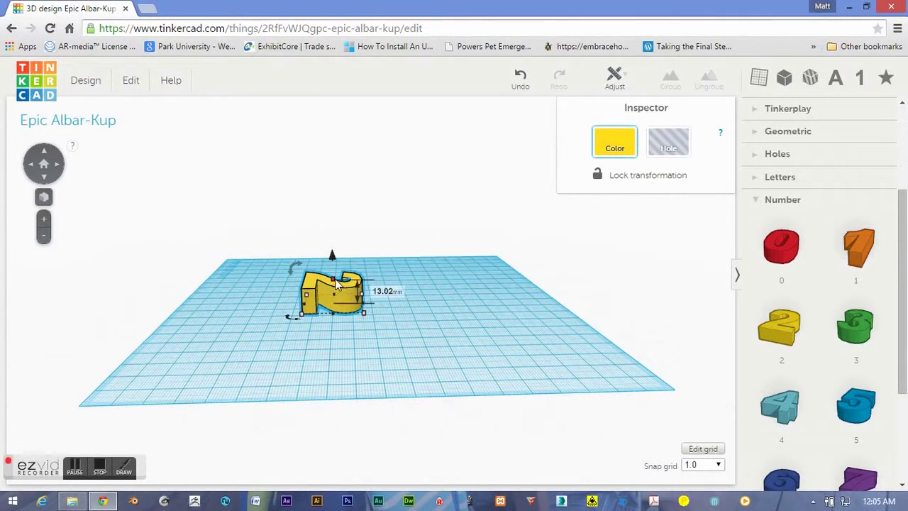
drag(337, 284, 339, 247)
right_drag(410, 349, 401, 311)
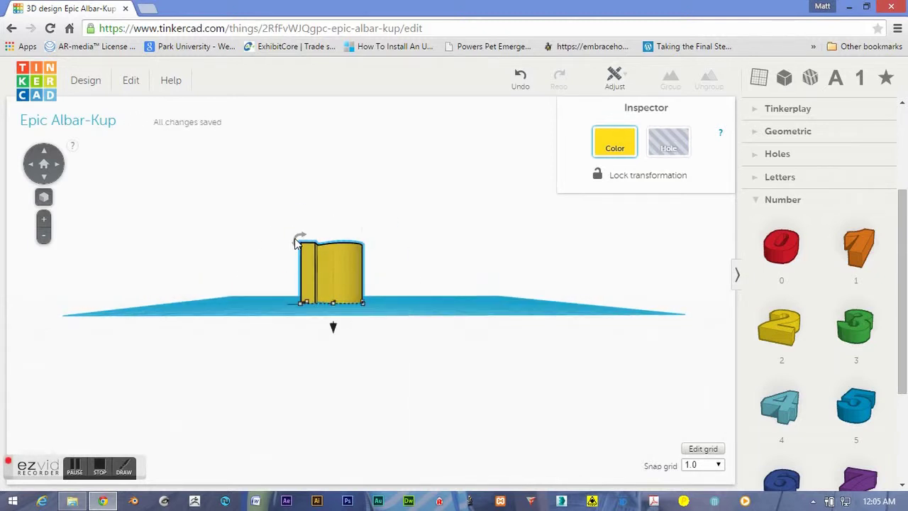
drag(298, 242, 289, 274)
Sink the tilted 2 so its lower half sits beneath the workplane.
right_drag(378, 331, 392, 332)
drag(334, 342, 336, 371)
scroll(404, 324, up, 6)
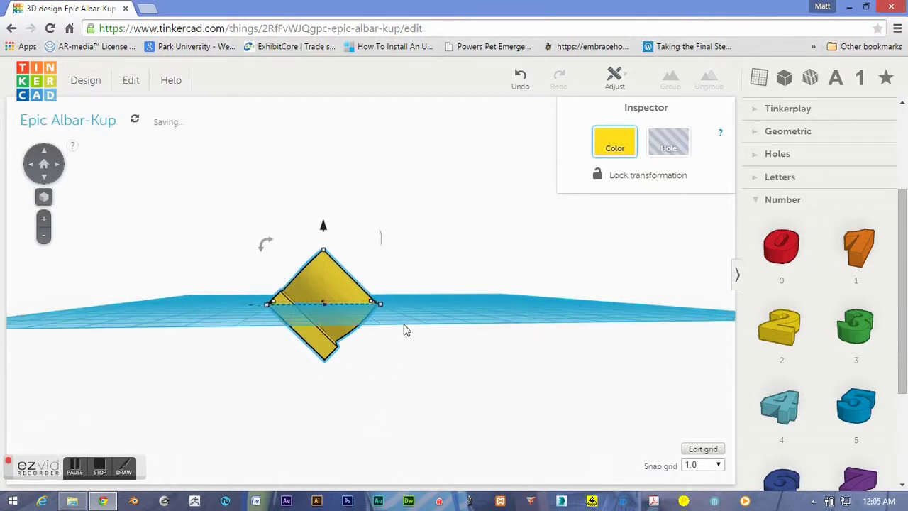
right_drag(413, 398, 326, 332)
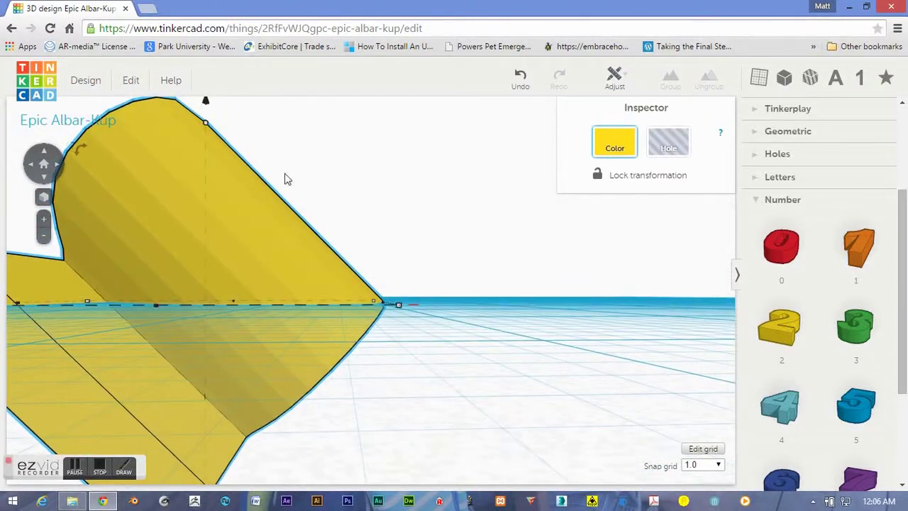
Nudge the tilted 2 down from -21.00 mm to -21.43 mm elevation.
mouse_move(207, 105)
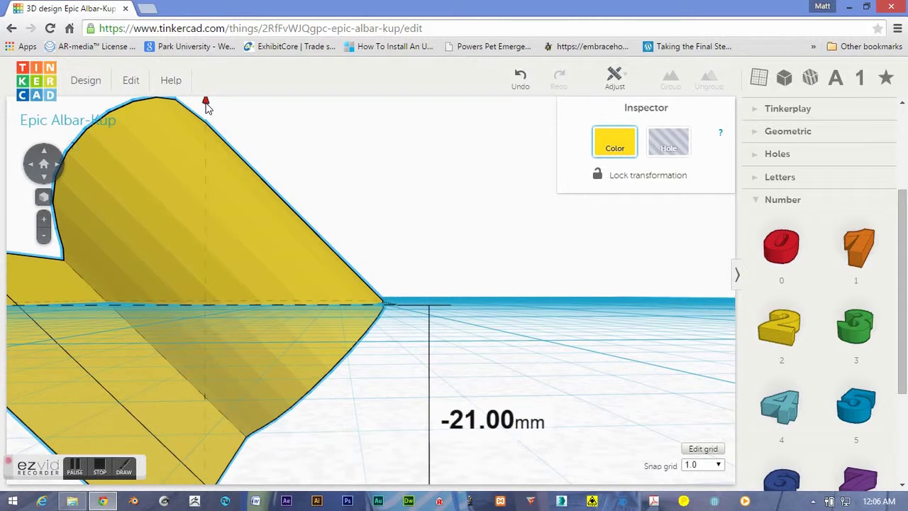
drag(206, 106, 207, 108)
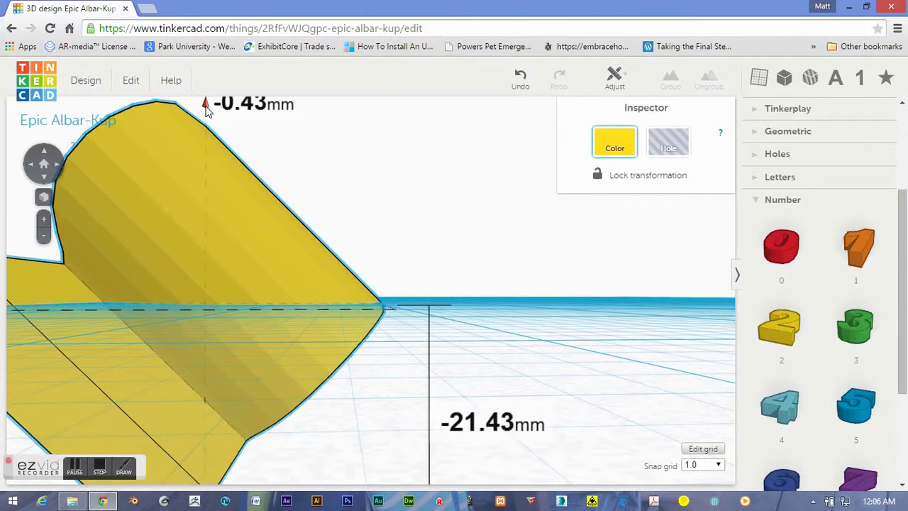
right_drag(197, 223, 346, 274)
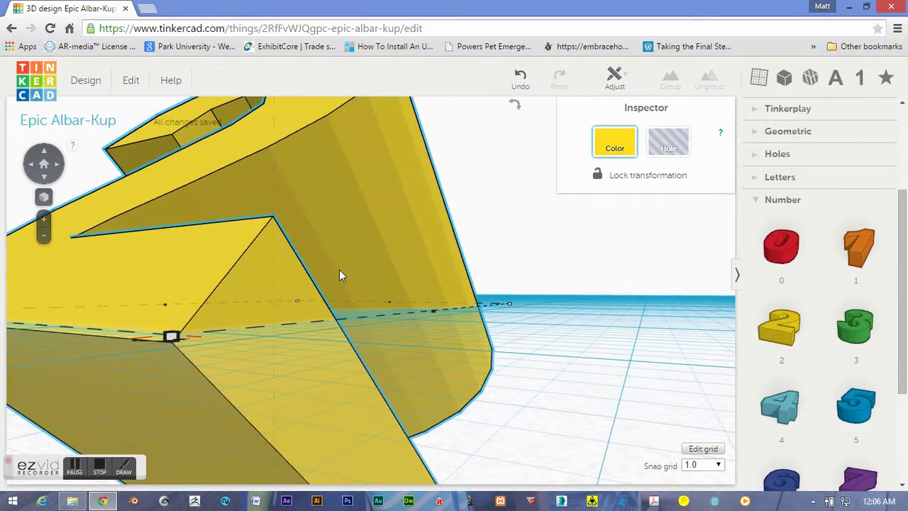
key(f)
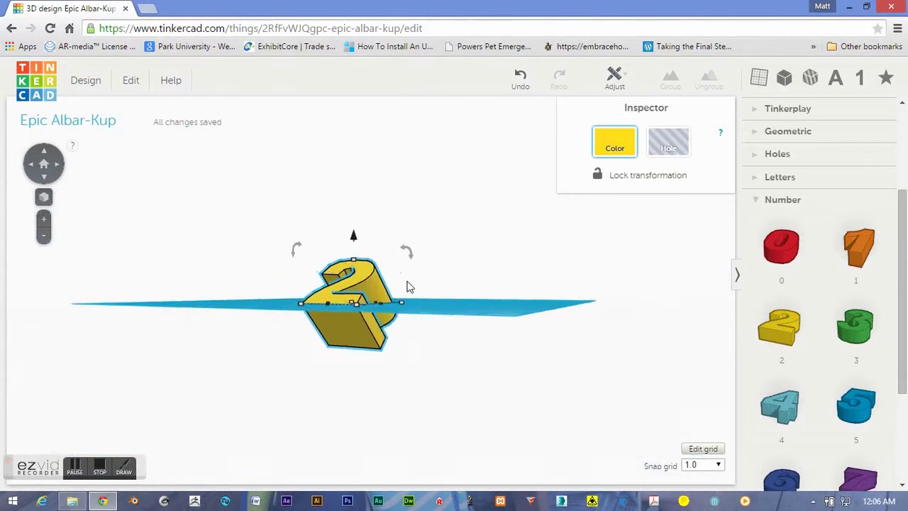
right_drag(422, 288, 616, 407)
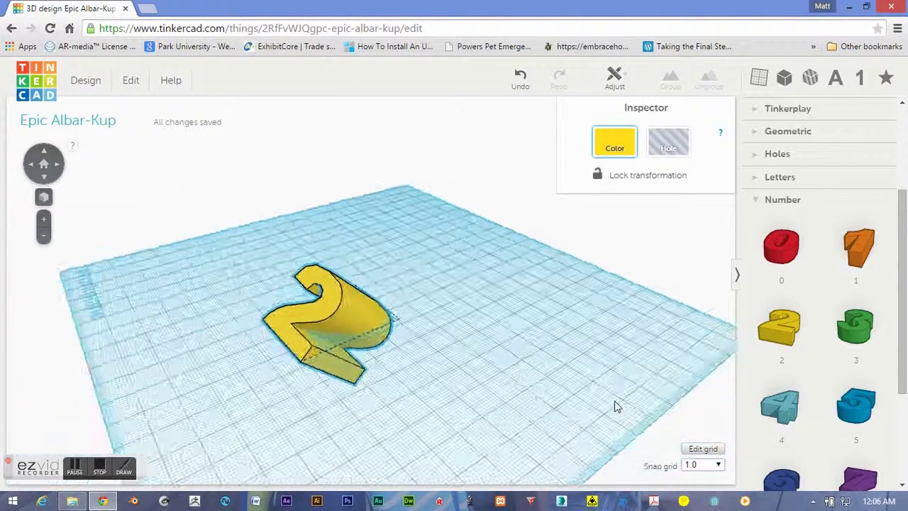
Duplicate the tilted 2 and move the copy left to -57.00 mm.
drag(429, 326, 418, 320)
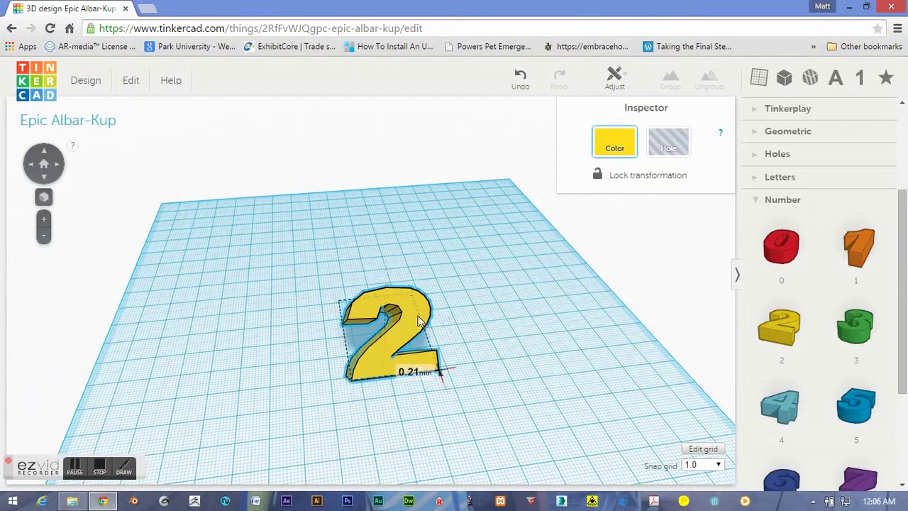
click(132, 83)
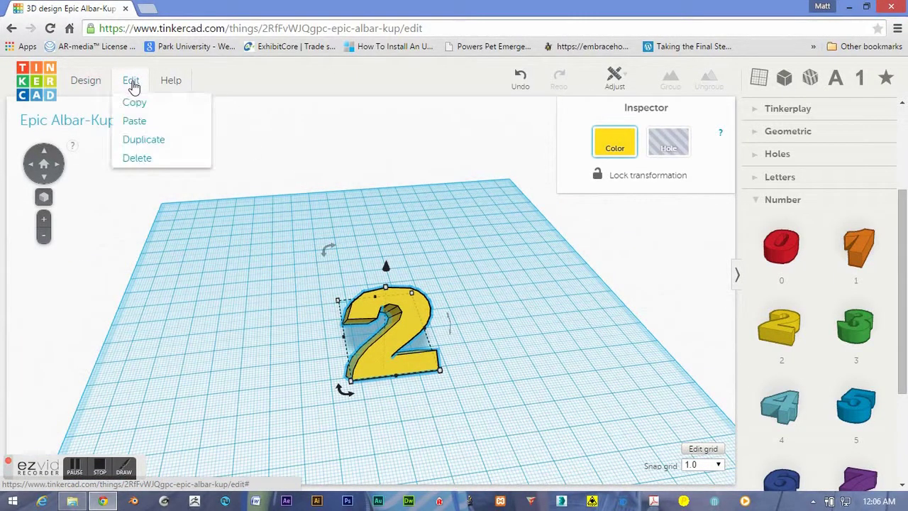
click(145, 140)
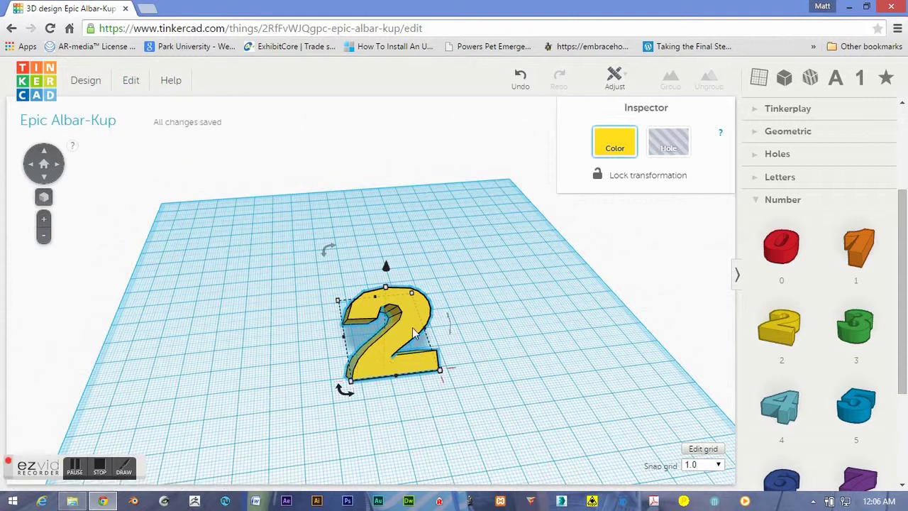
drag(416, 332, 300, 343)
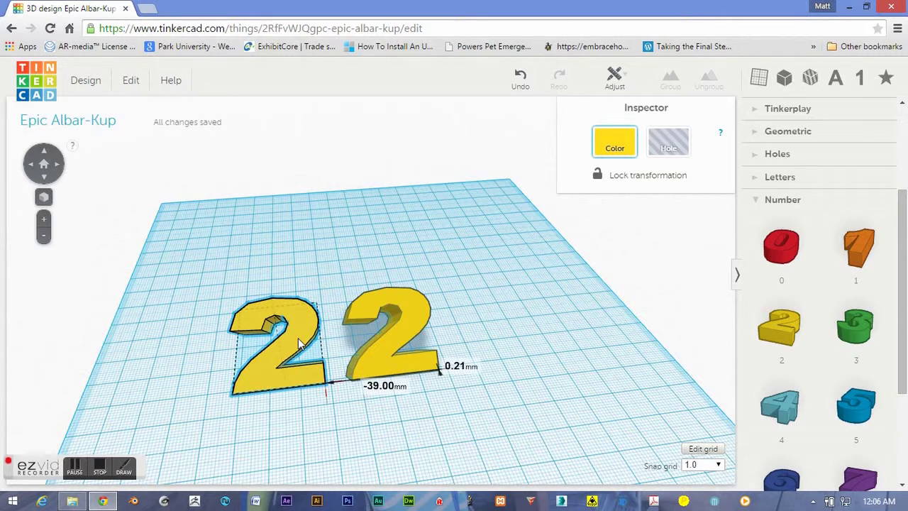
drag(299, 343, 244, 347)
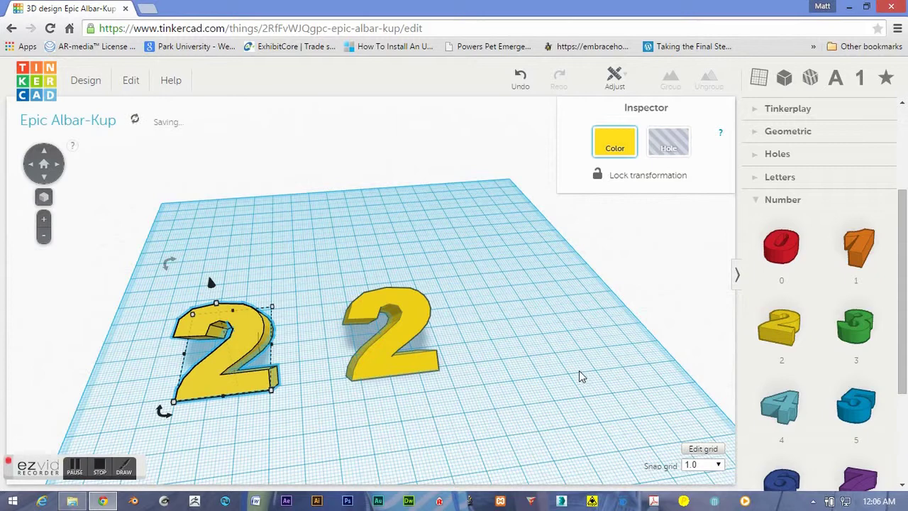
right_drag(580, 376, 384, 350)
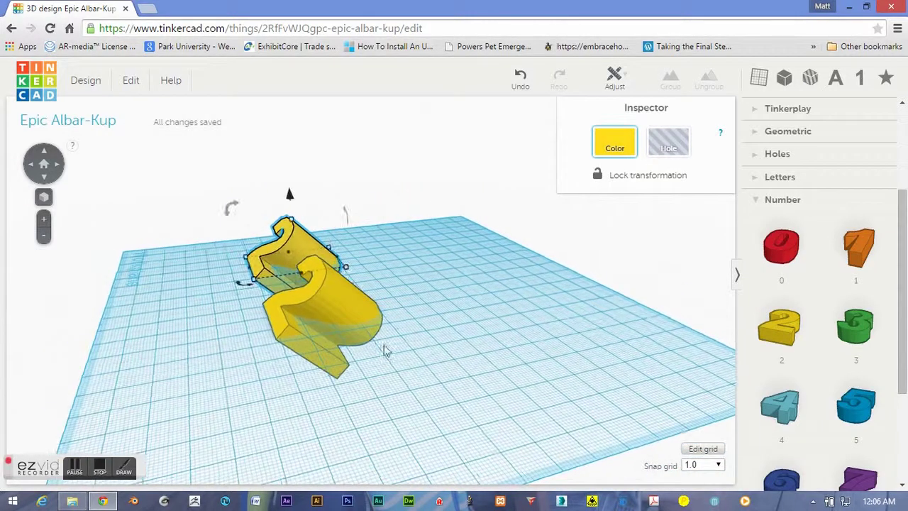
Bring a Box Hole from the Holes category onto the workplane beside the two 2s.
click(781, 200)
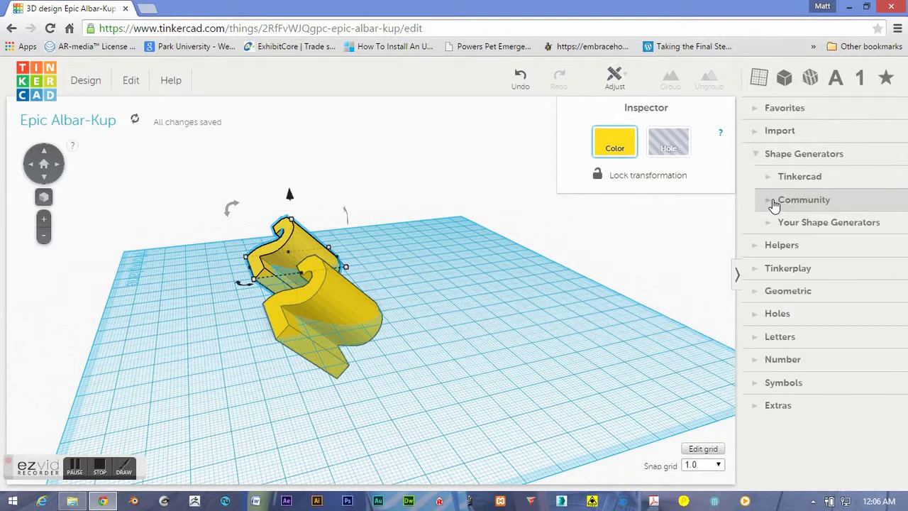
click(776, 315)
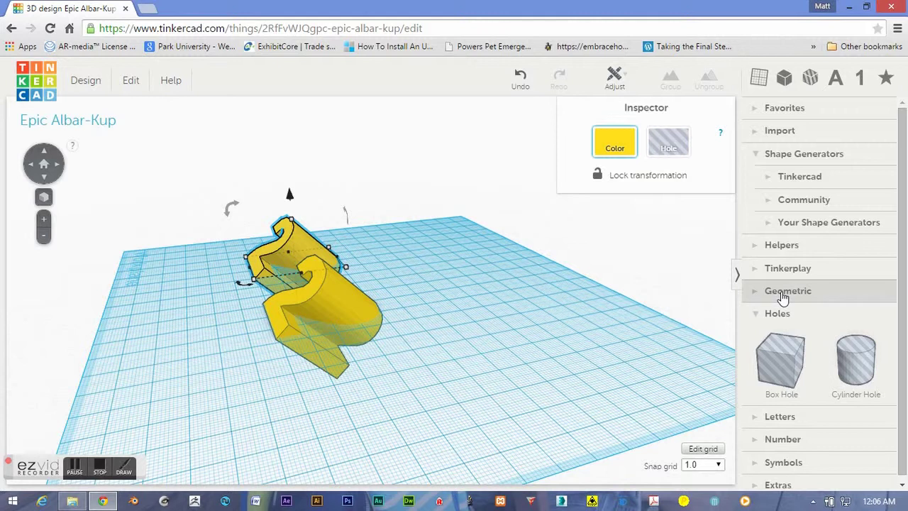
drag(780, 359, 324, 381)
right_drag(554, 387, 629, 424)
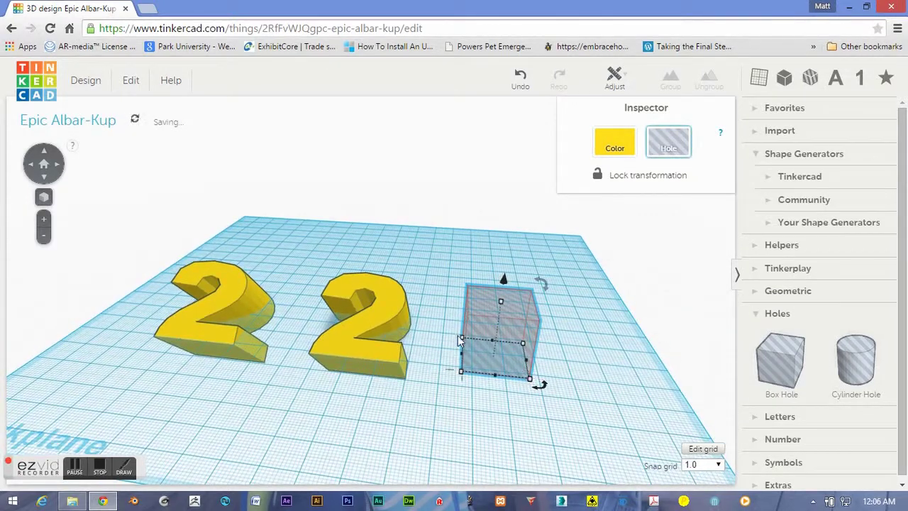
Enlarge the box hole to 50 mm and move it over one of the 2s.
mouse_move(462, 340)
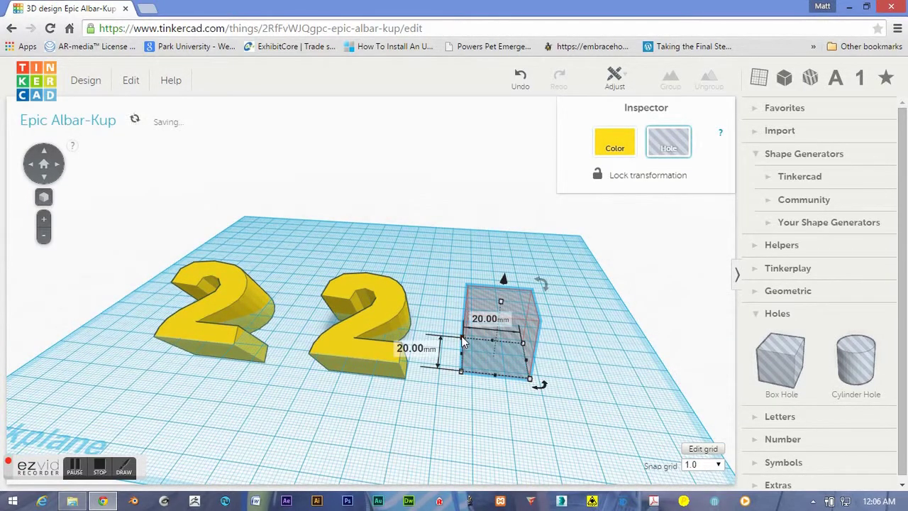
shift+drag(461, 337, 422, 296)
right_drag(611, 373, 395, 359)
drag(393, 353, 352, 321)
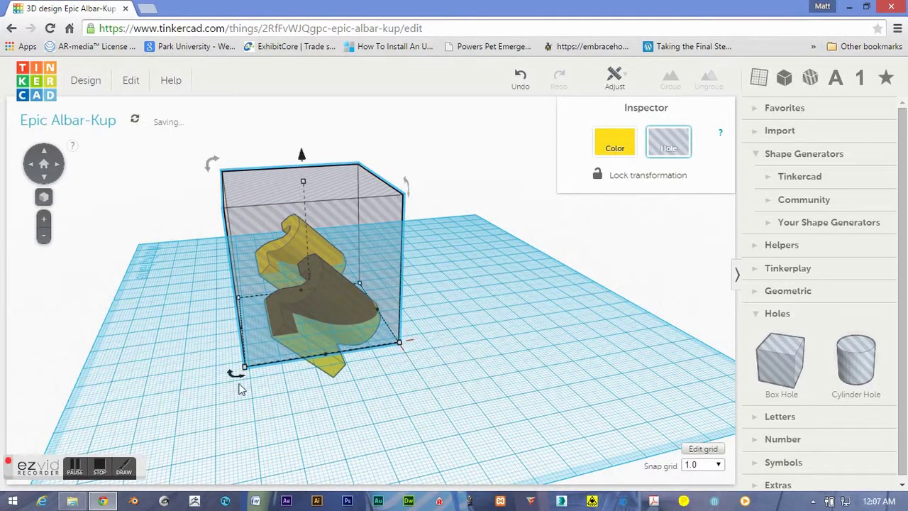
Group the tilted 2 with the box hole to cut it, then lift the cut piece upward.
right_drag(126, 357, 330, 321)
scroll(444, 388, up, 5)
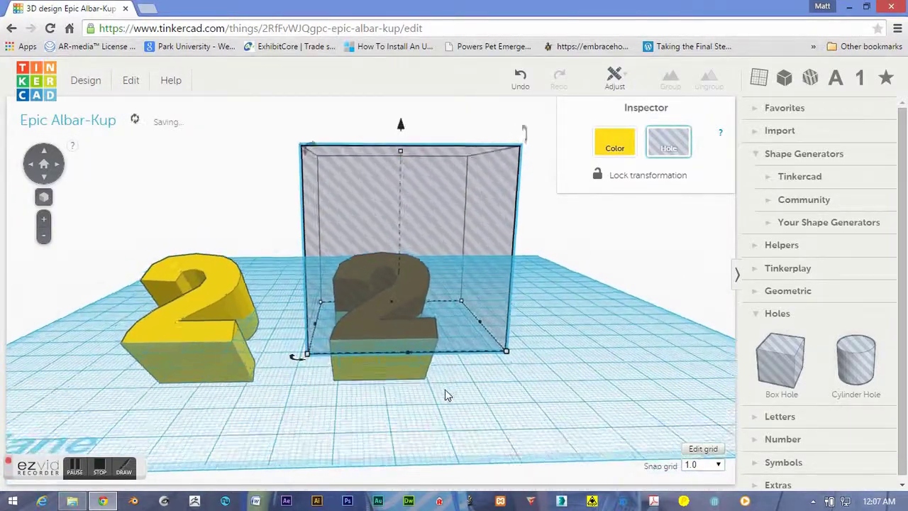
mouse_move(492, 452)
right_down()
mouse_move(403, 403)
mouse_move(355, 421)
mouse_move(462, 434)
mouse_move(508, 445)
mouse_move(504, 457)
right_up()
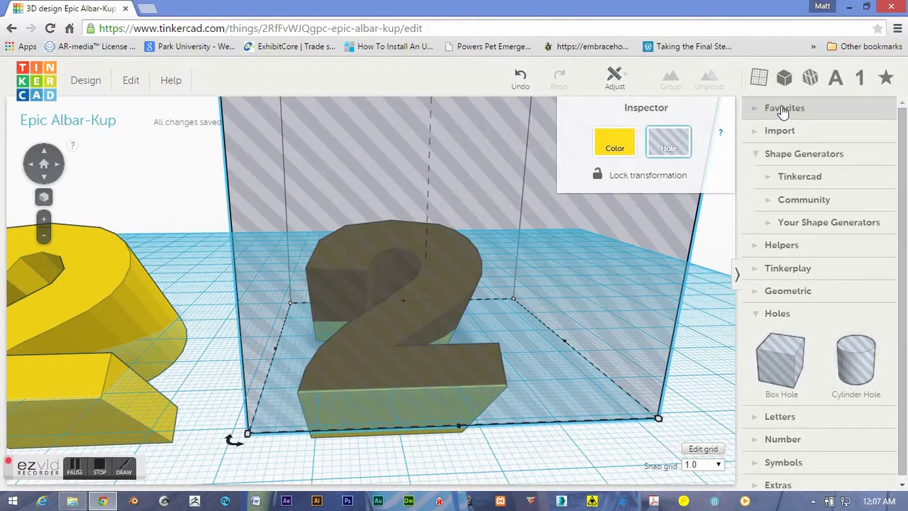
drag(537, 445, 386, 349)
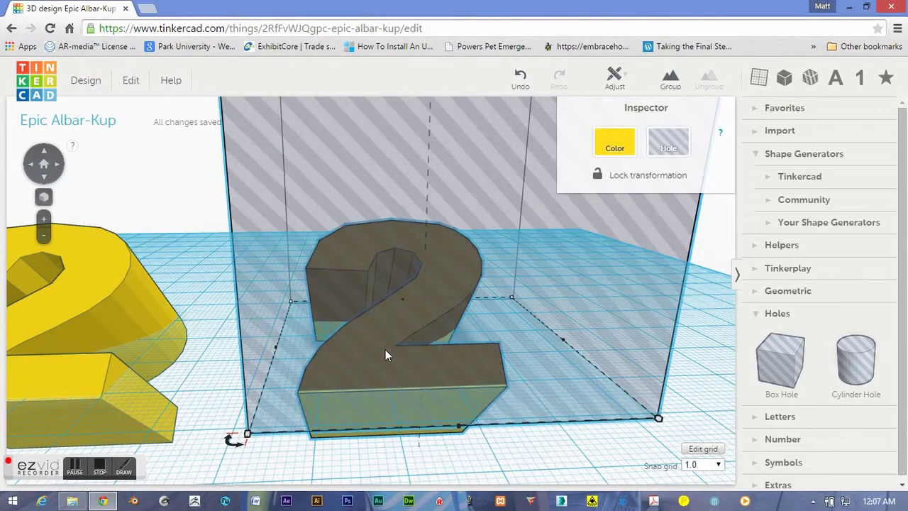
click(672, 80)
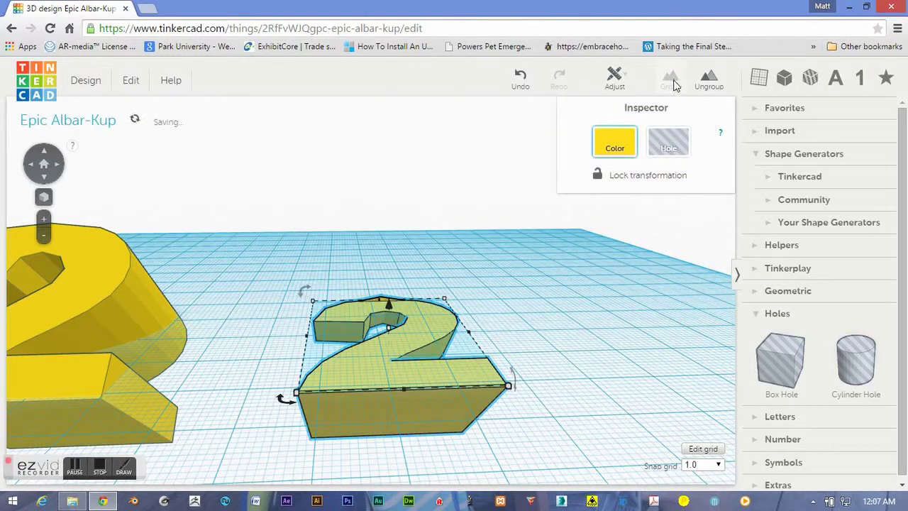
drag(390, 307, 389, 174)
right_drag(577, 365, 464, 345)
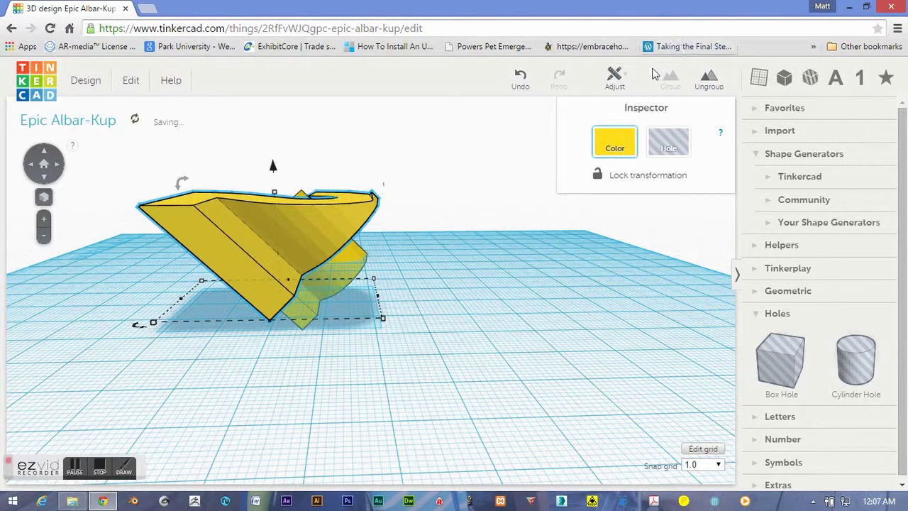
Undo the last two changes, widen the hole box, and select it with the 2.
click(520, 78)
click(520, 79)
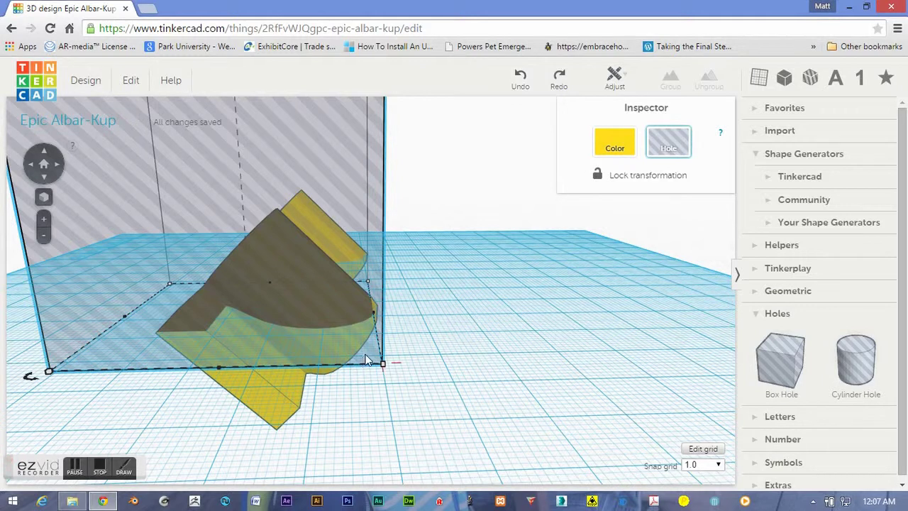
drag(383, 364, 413, 363)
drag(402, 448, 200, 342)
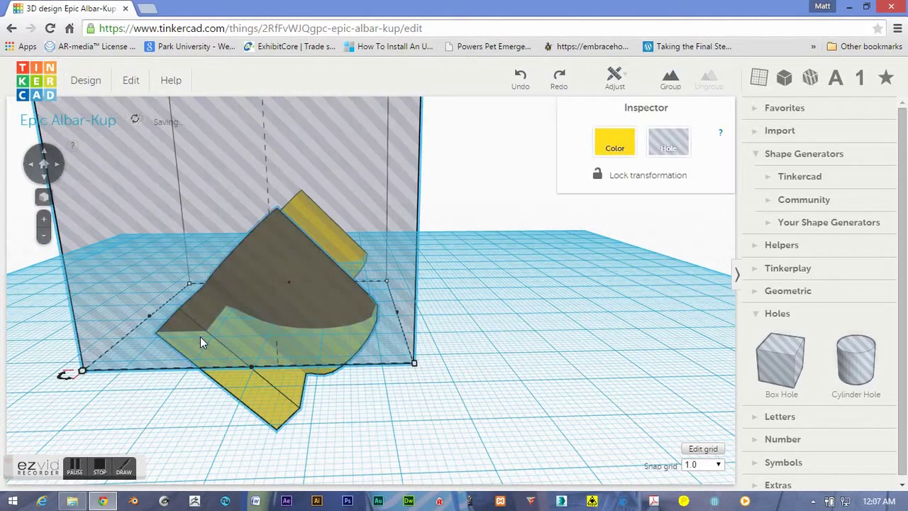
Group the hole box with the 2 and set the cut piece at 0.00 mm elevation.
click(671, 81)
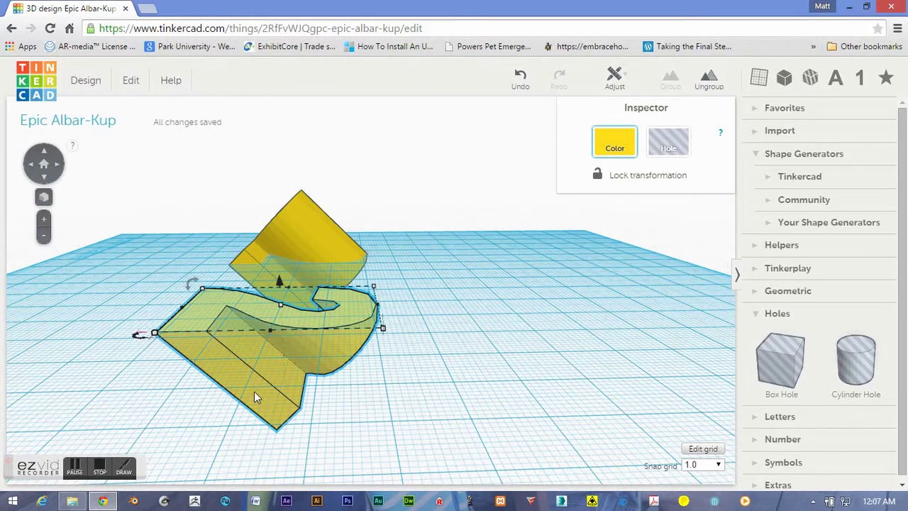
mouse_move(281, 285)
drag(281, 286, 301, 186)
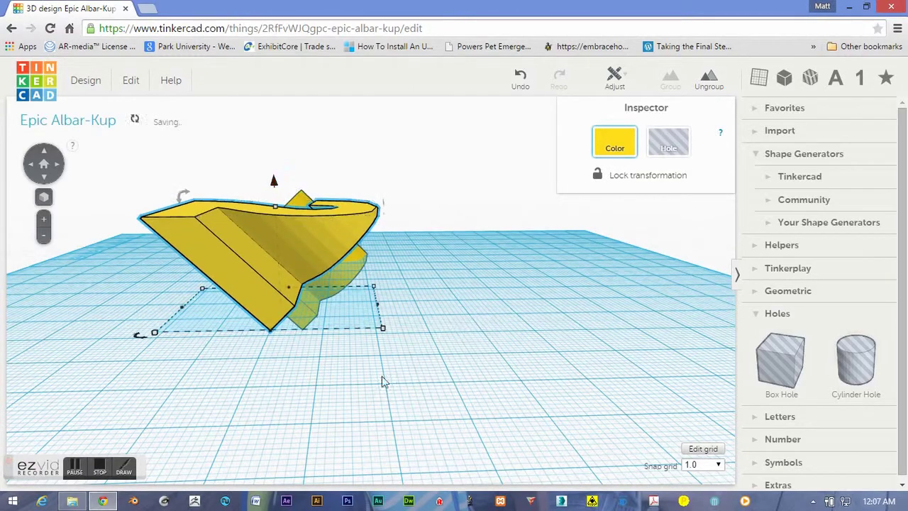
right_drag(391, 415, 702, 372)
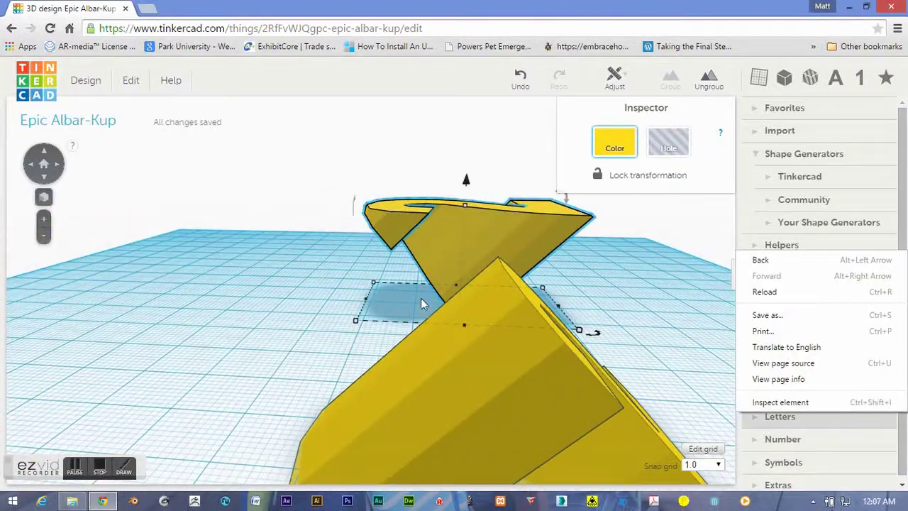
Switch from Holes to the Geometric shapes and bring a box onto the workplane.
click(421, 298)
scroll(397, 291, down, 10)
scroll(376, 330, up, 5)
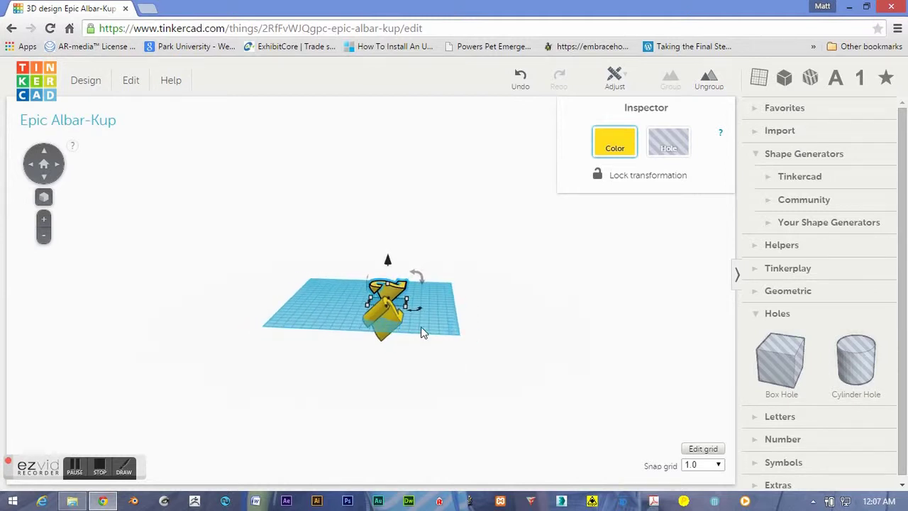
scroll(421, 327, up, 4)
scroll(421, 326, up, 1)
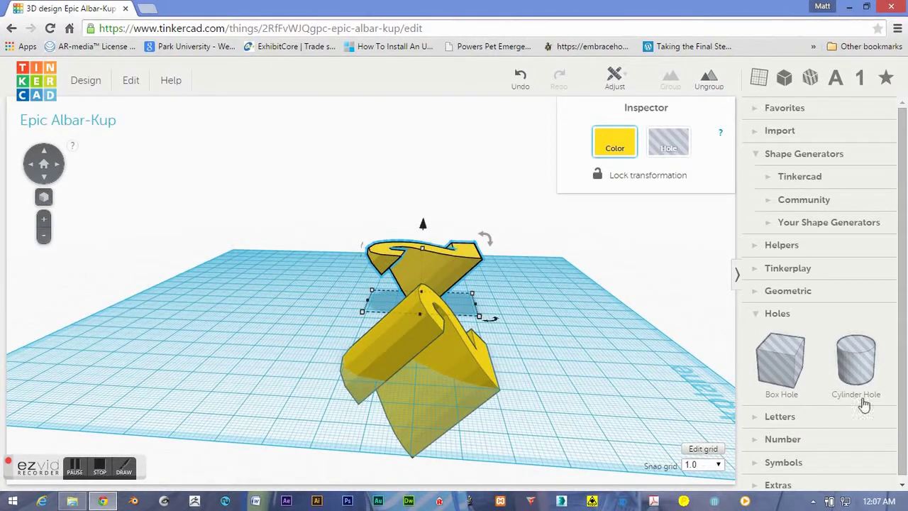
click(778, 315)
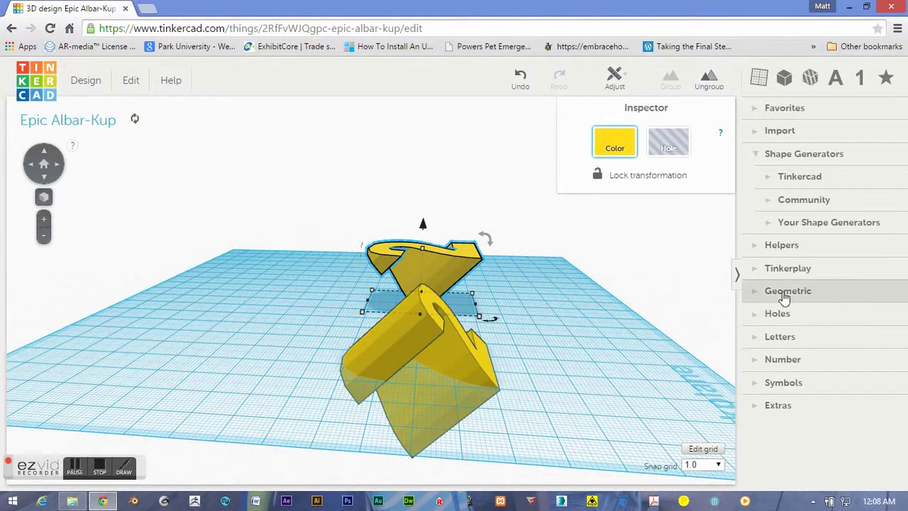
click(783, 292)
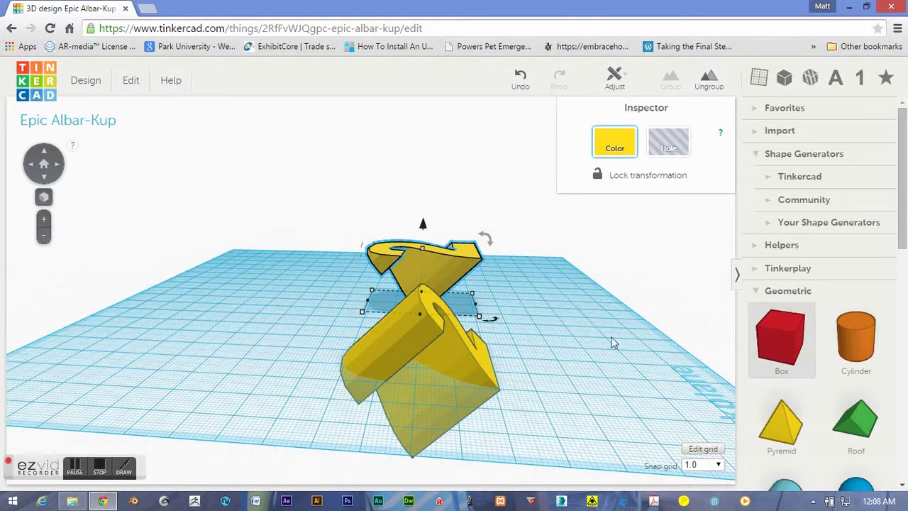
drag(614, 343, 547, 407)
Enlarge the box to about 51 mm and turn it into a hole.
scroll(896, 230, down, 1)
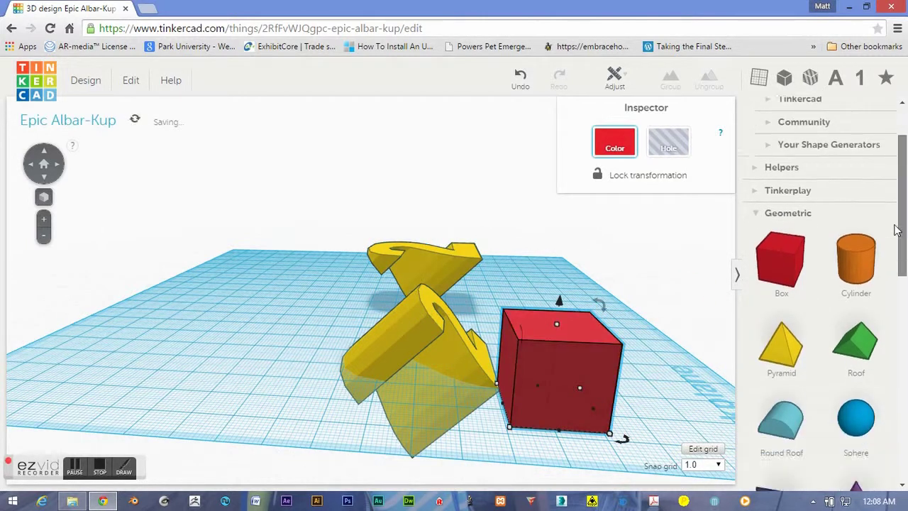
scroll(896, 230, down, 4)
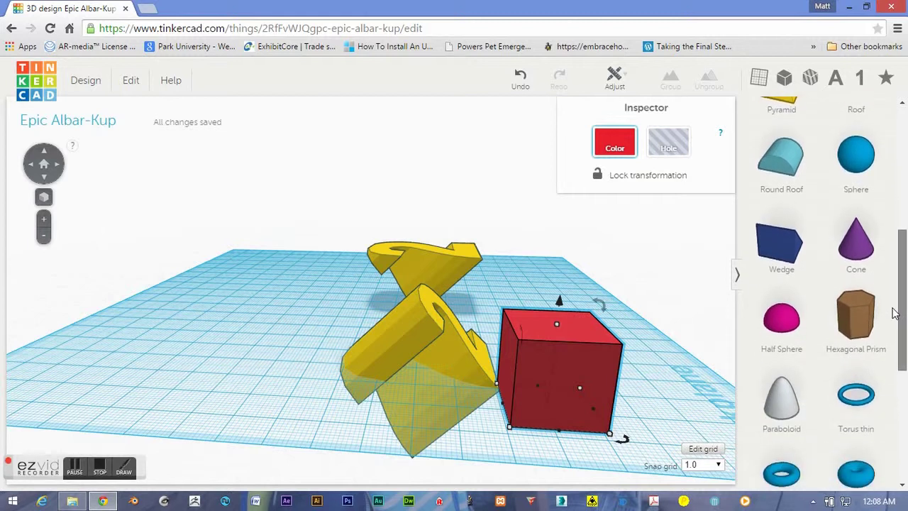
scroll(896, 315, down, 4)
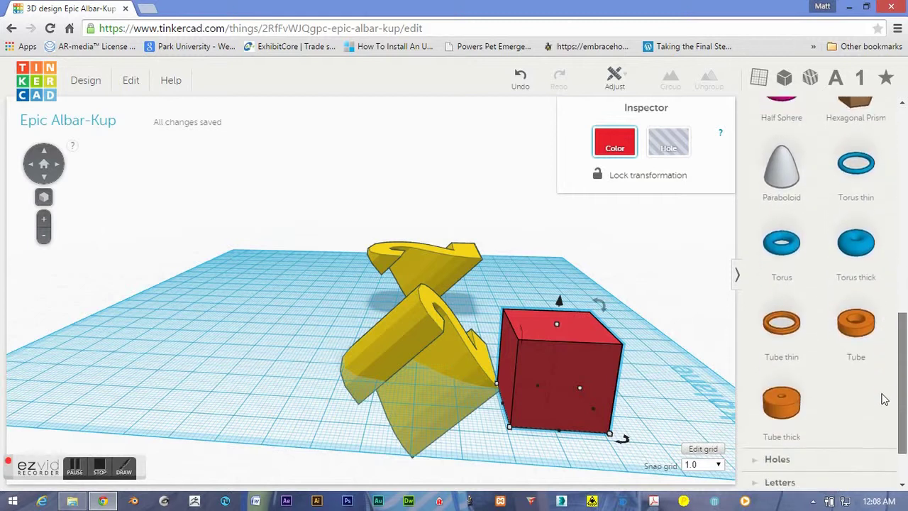
scroll(885, 396, up, 3)
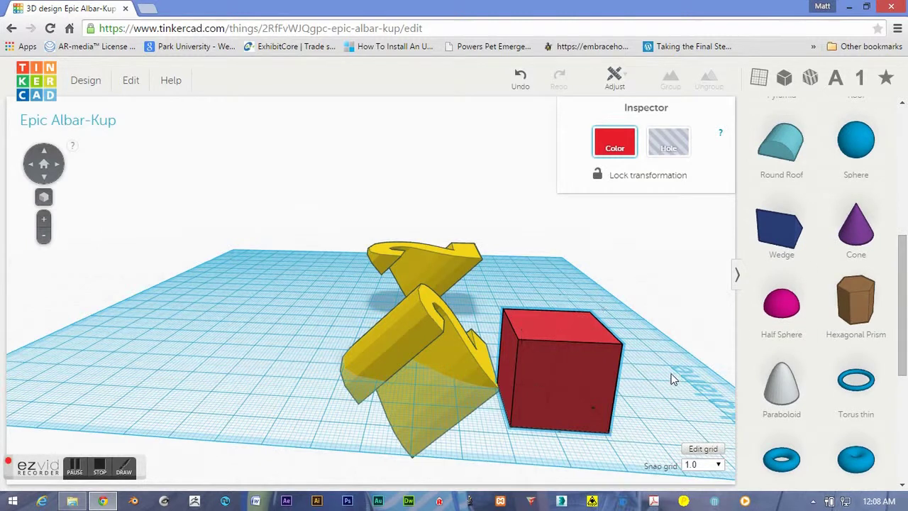
right_drag(673, 379, 663, 345)
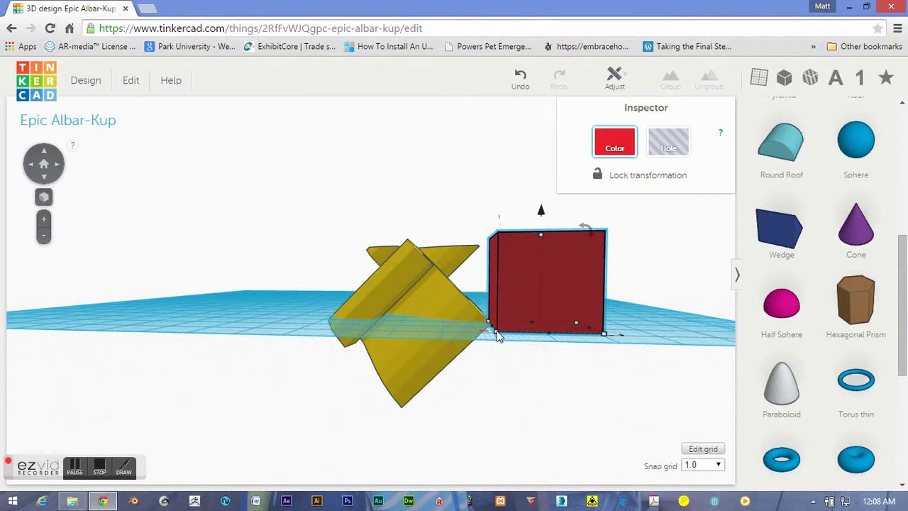
drag(498, 336, 408, 351)
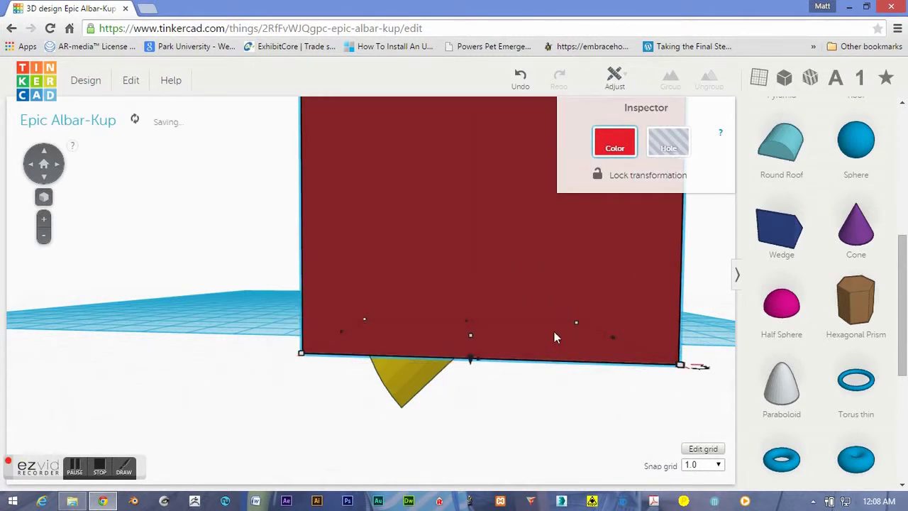
click(667, 146)
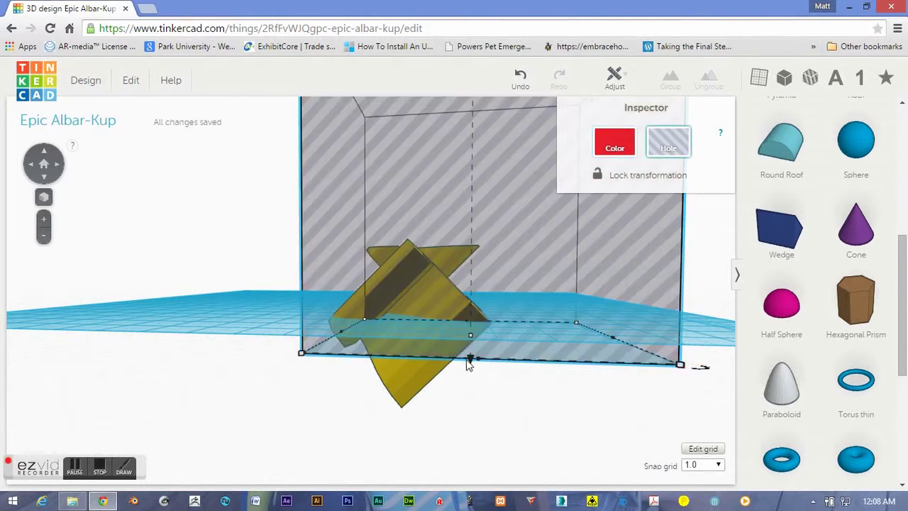
Shrink the hole box's depth and width and sink it below the workplane.
drag(471, 360, 444, 506)
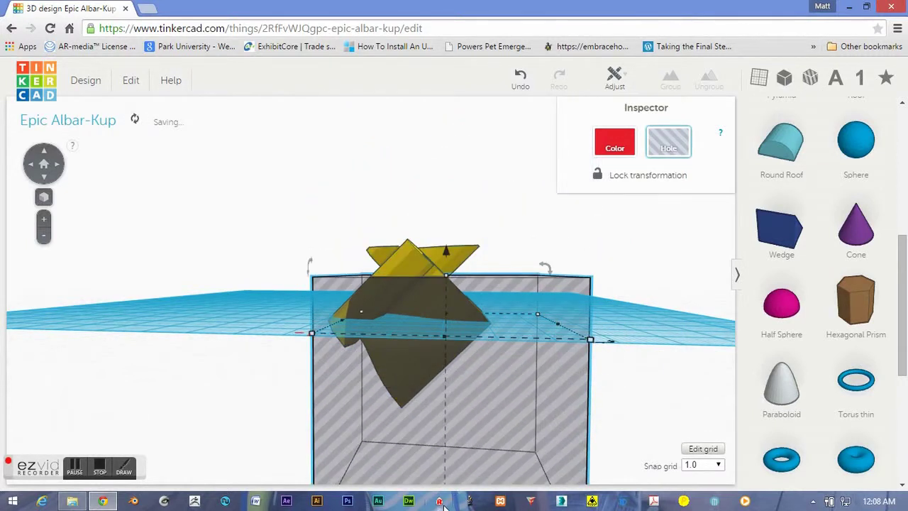
drag(447, 248, 454, 310)
scroll(526, 350, up, 4)
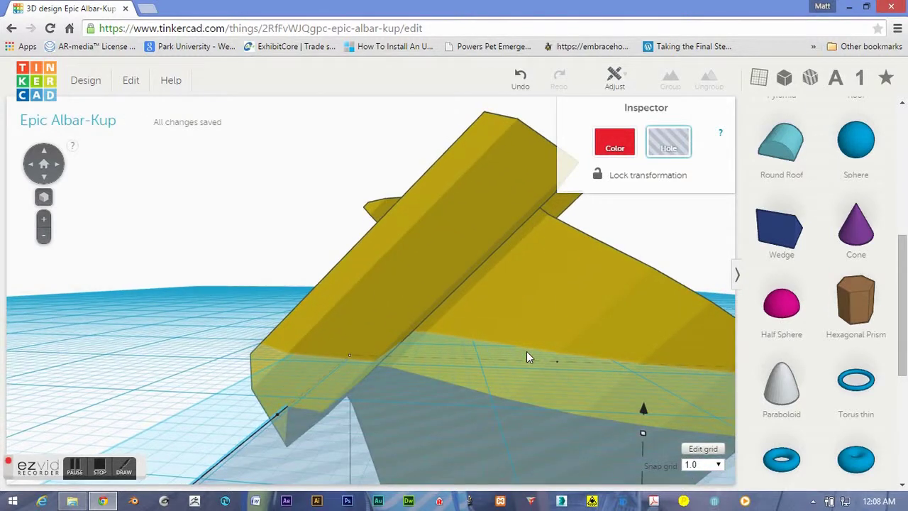
scroll(528, 351, down, 3)
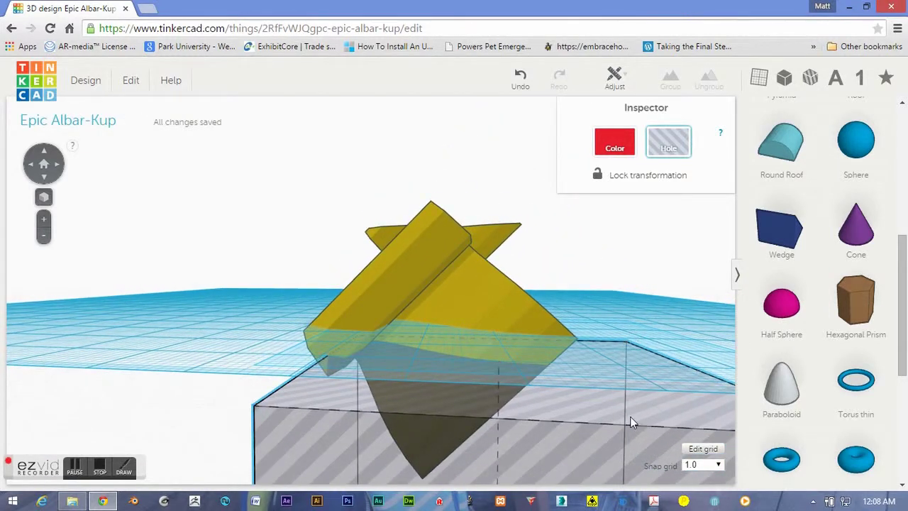
Slide the hole box under the cut piece and set its elevation to 1.00 mm.
drag(630, 417, 511, 367)
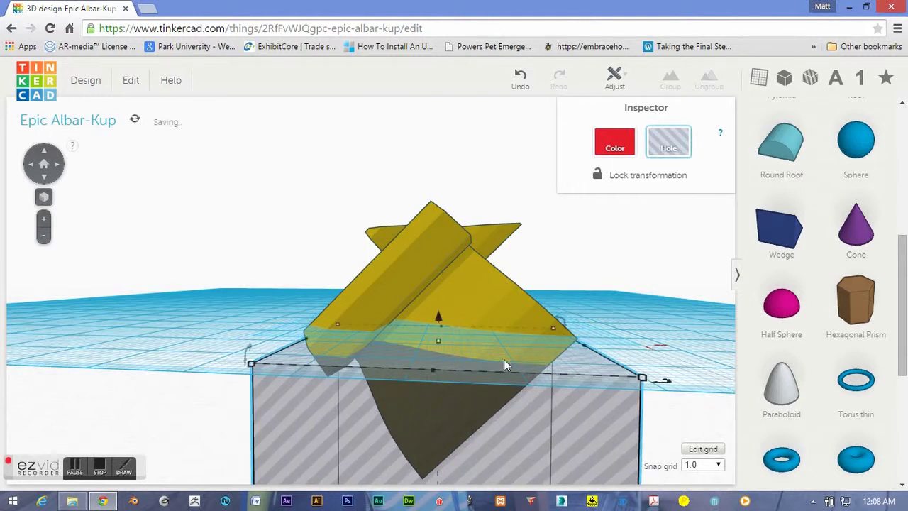
drag(438, 321, 439, 303)
scroll(484, 323, up, 3)
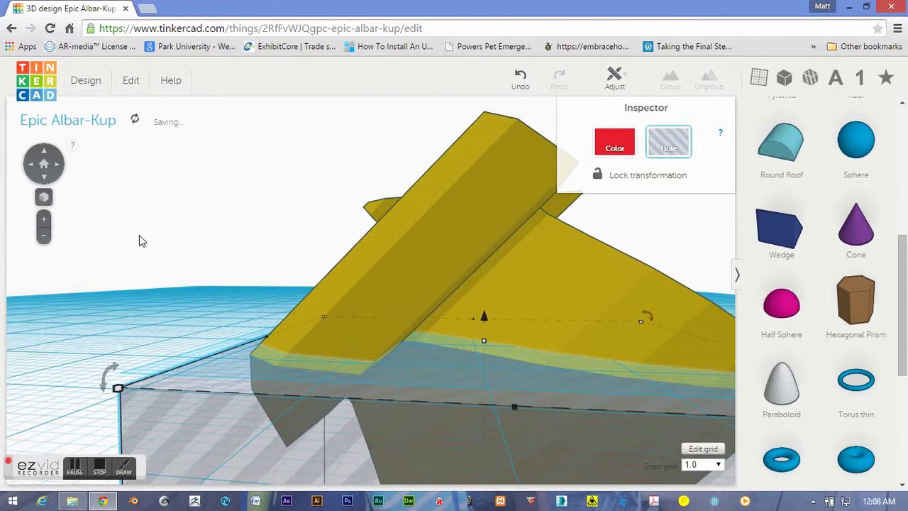
right_drag(139, 242, 223, 260)
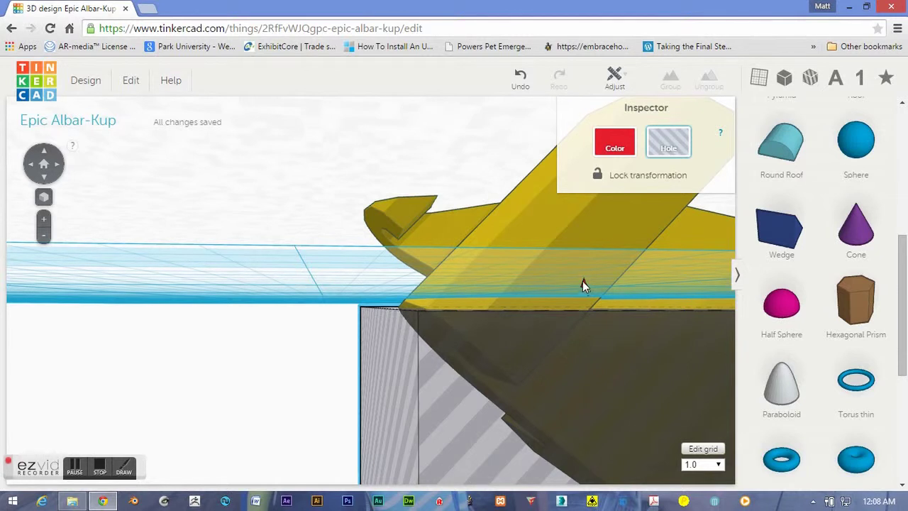
drag(584, 279, 584, 278)
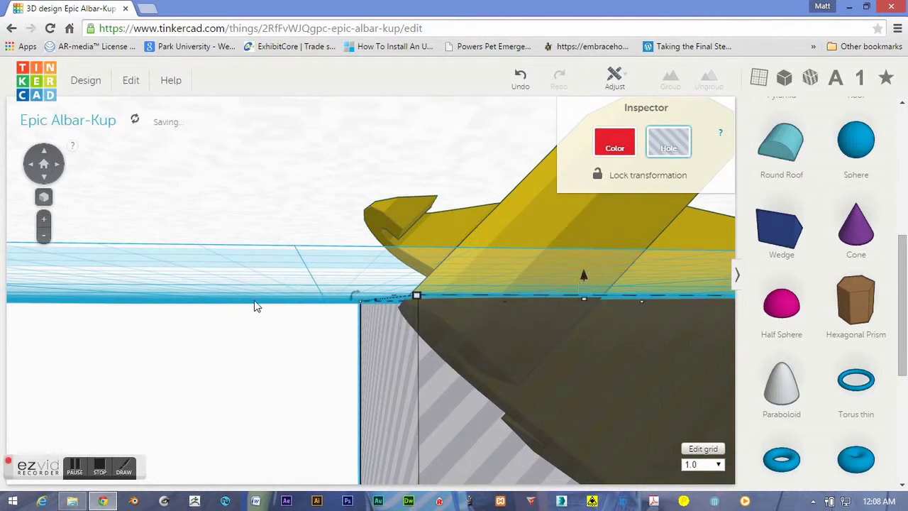
right_drag(257, 307, 269, 235)
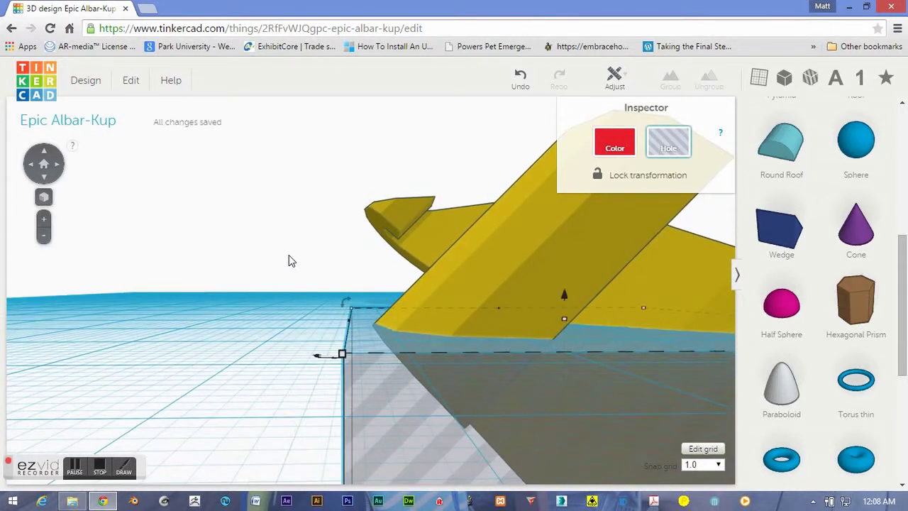
right_drag(298, 275, 230, 273)
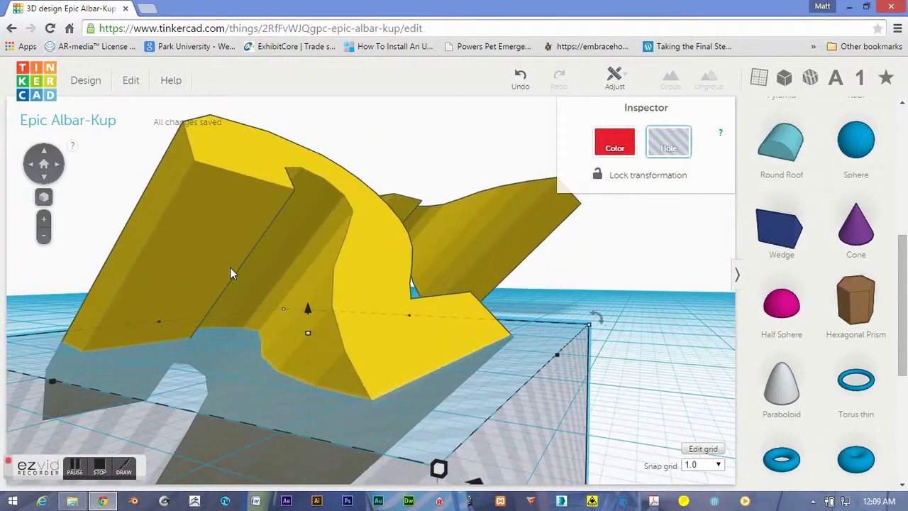
right_drag(658, 338, 564, 334)
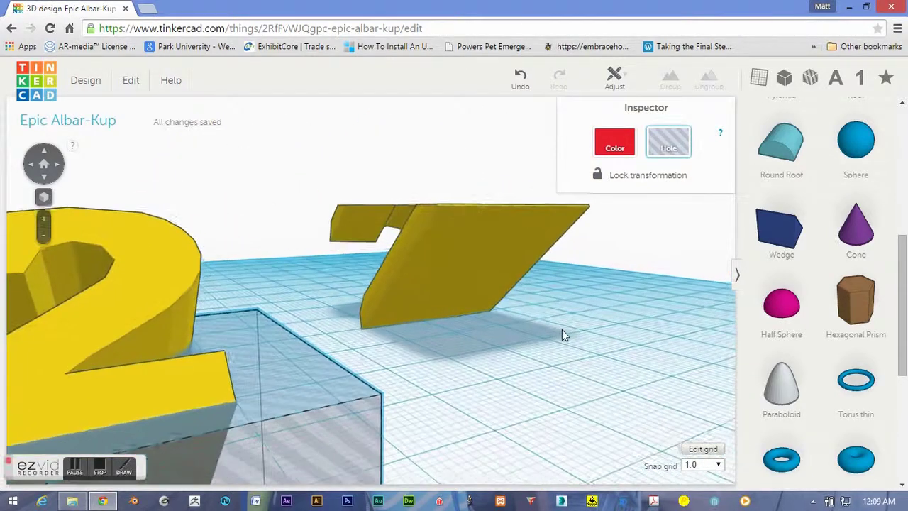
Select the remaining 2 with the box hole and group them to cut it.
click(220, 241)
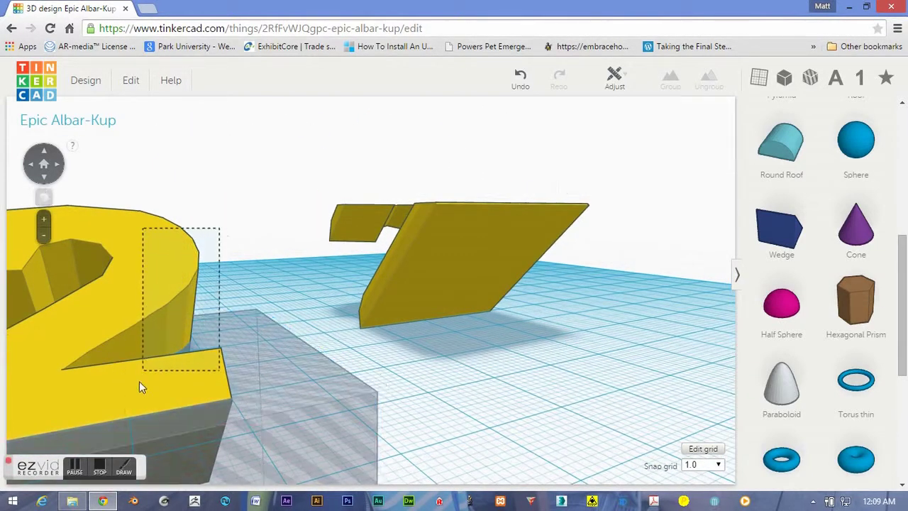
drag(139, 387, 137, 400)
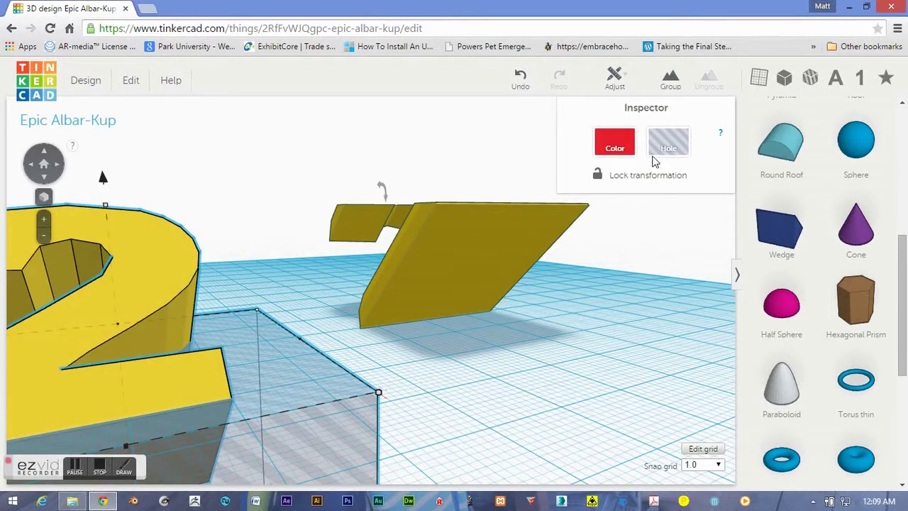
click(671, 82)
Lift the cut half about 5 mm above the workplane.
scroll(350, 334, up, 5)
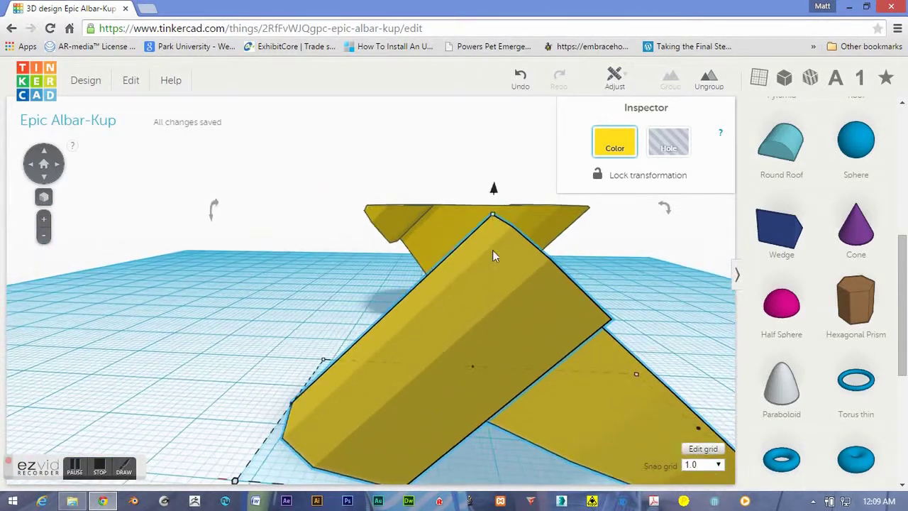
drag(495, 189, 492, 134)
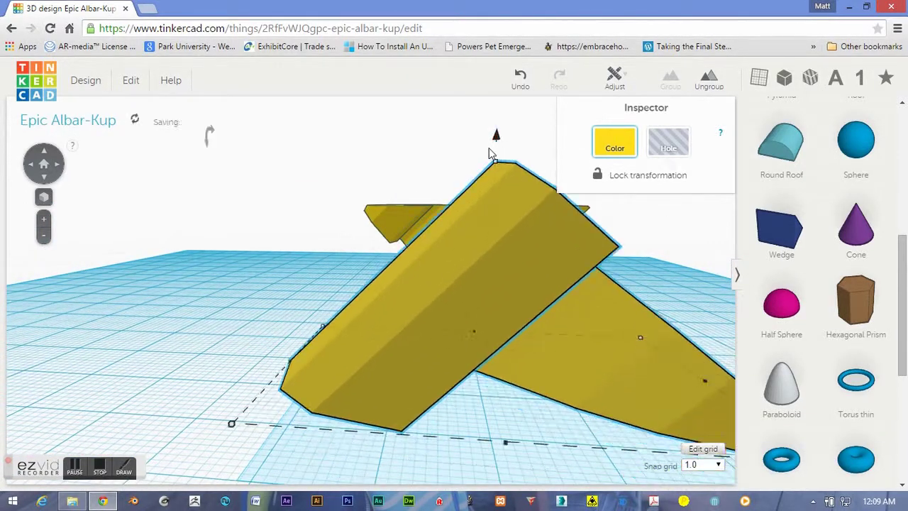
scroll(487, 154, down, 5)
right_drag(548, 264, 340, 245)
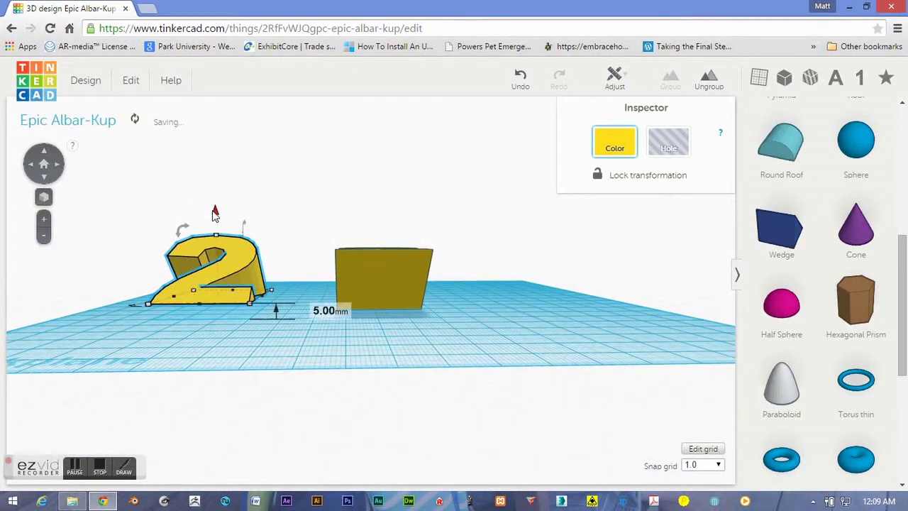
Lift the left 2, move it over the other 2, and lower it from 27 mm to 22 mm.
drag(215, 210, 232, 148)
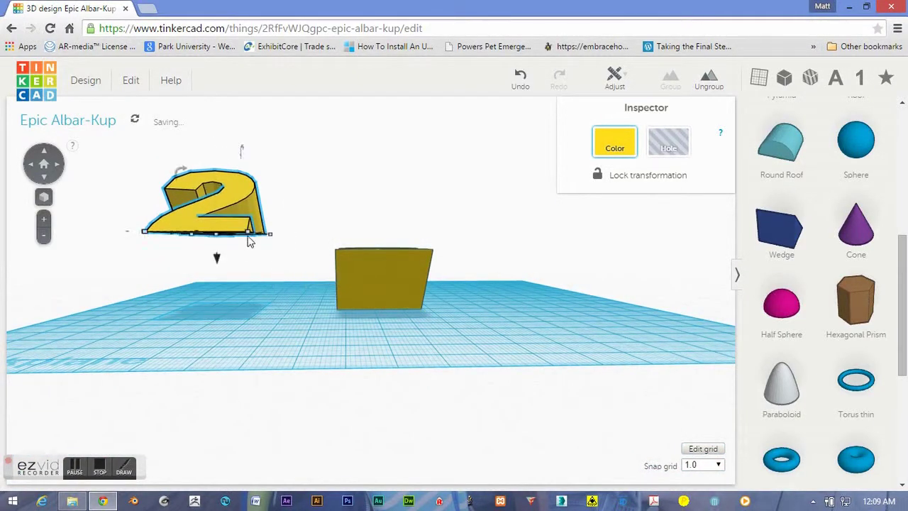
right_drag(359, 197, 349, 335)
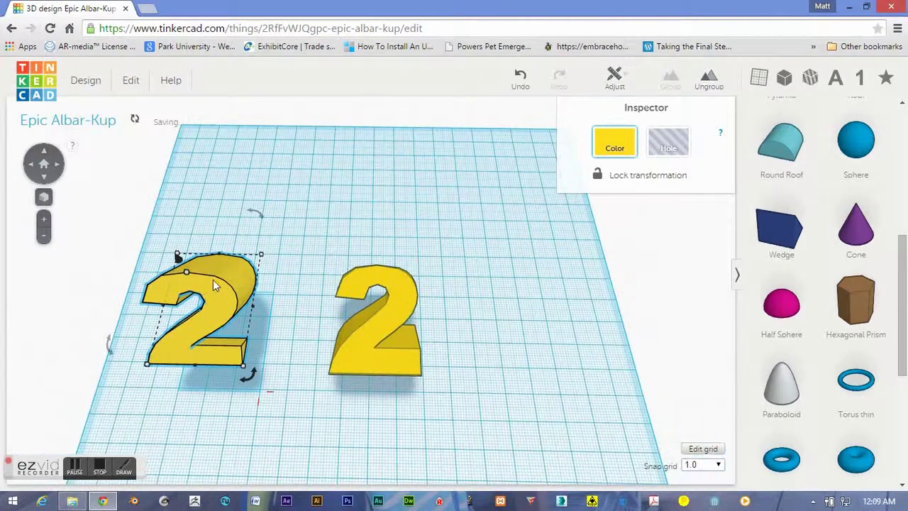
drag(213, 280, 410, 298)
right_drag(410, 298, 314, 259)
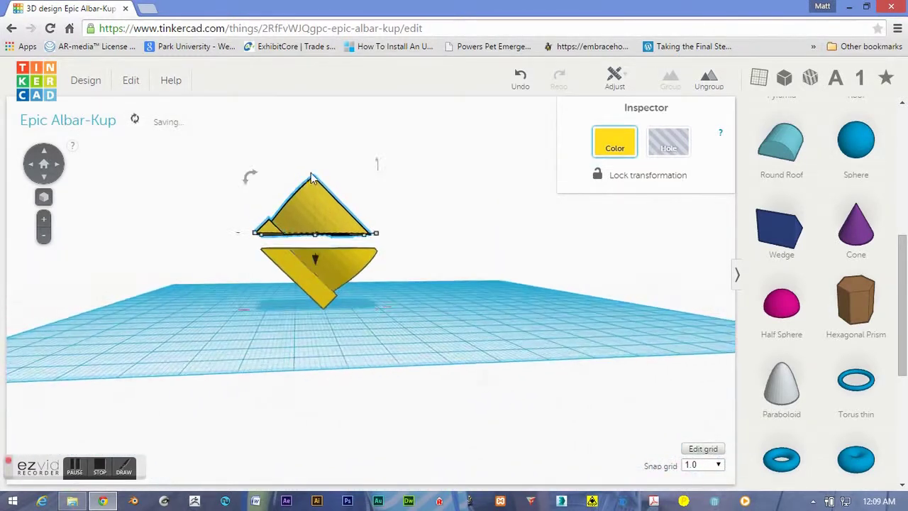
drag(315, 263, 317, 276)
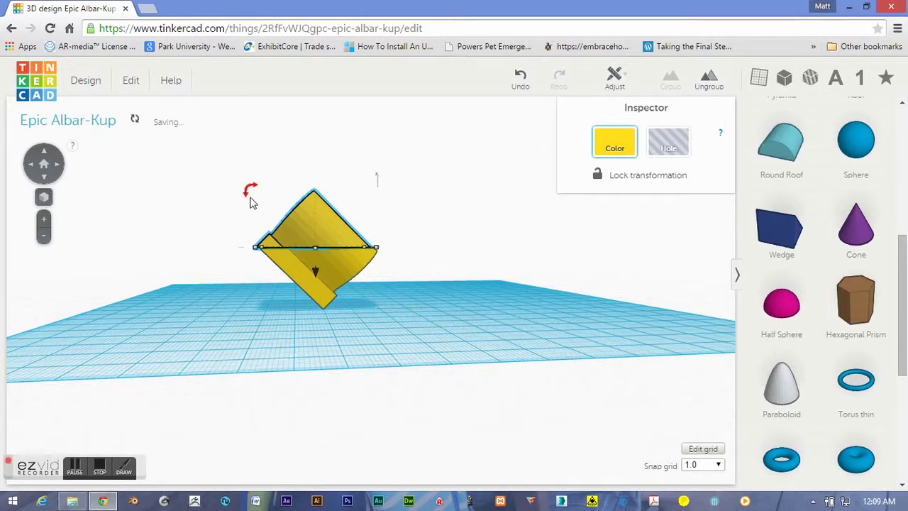
scroll(398, 288, up, 5)
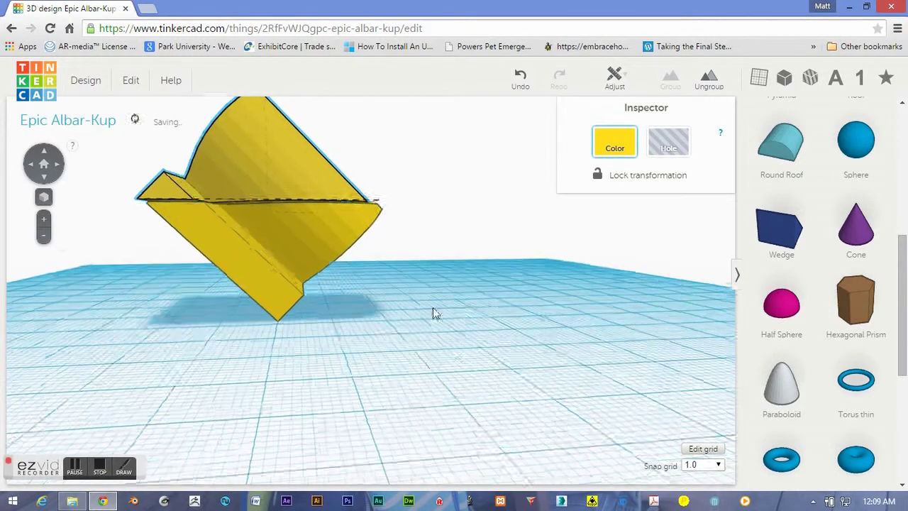
Slide and lower the piece into the other half to -2.00 mm, checking alignment from around.
drag(297, 196, 346, 218)
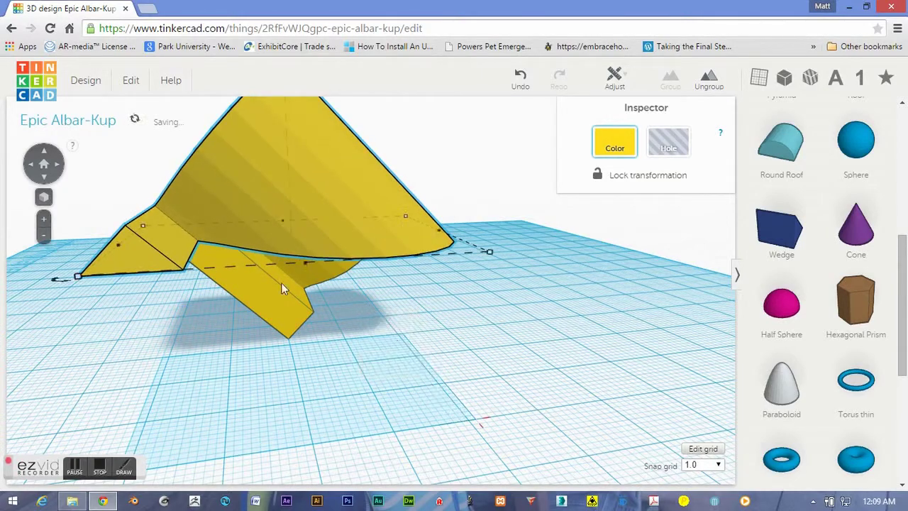
right_drag(284, 284, 364, 341)
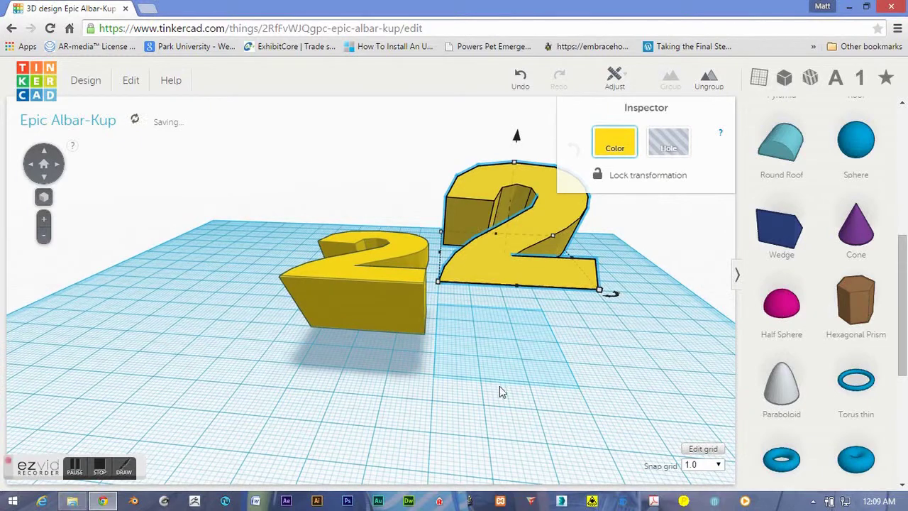
right_drag(500, 391, 310, 363)
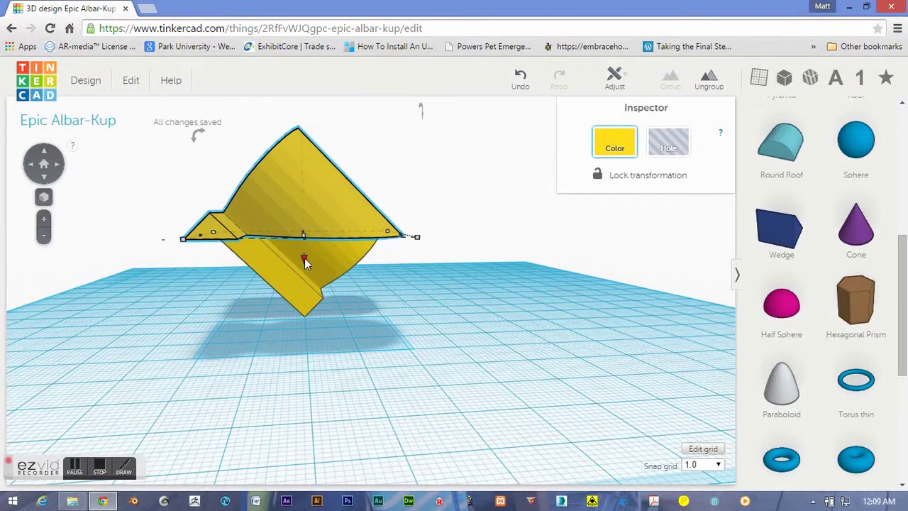
drag(305, 258, 310, 359)
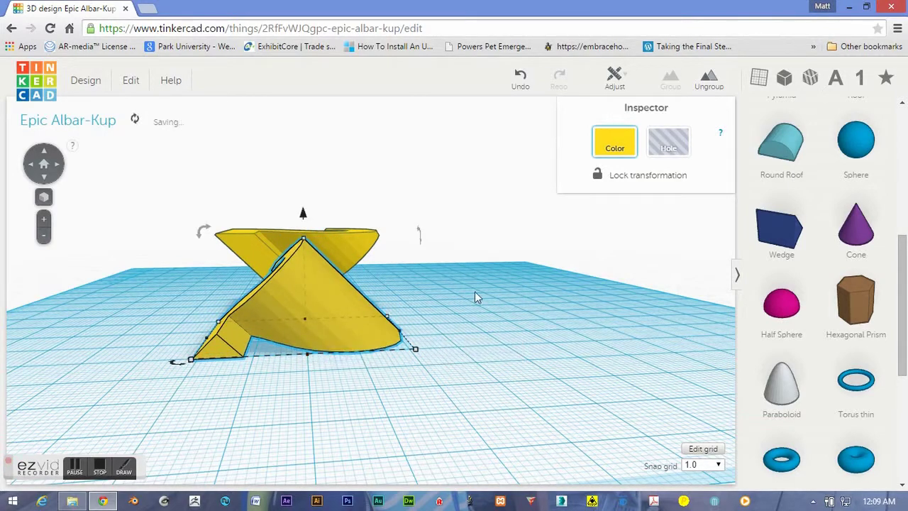
right_drag(475, 292, 3, 287)
Rotate the yellow grouped shape to 45° and set it down at 0.00 mm on the workplane.
click(497, 240)
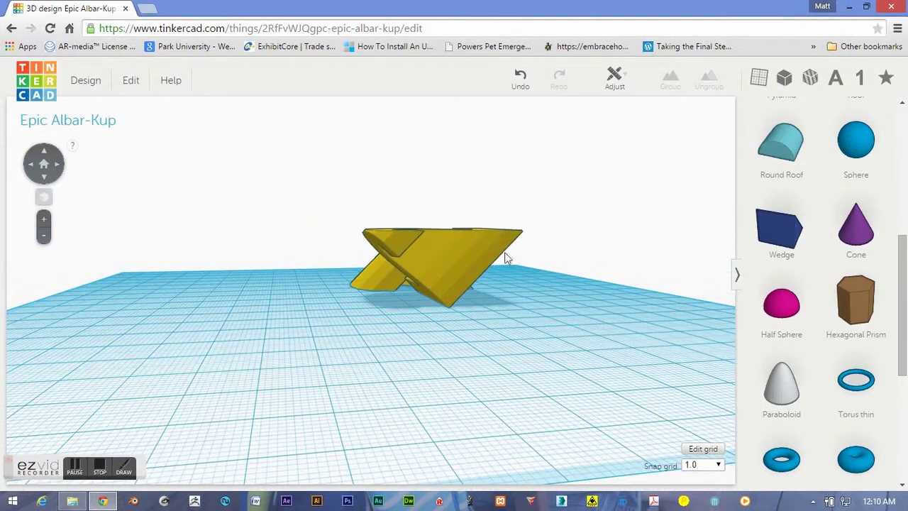
click(452, 291)
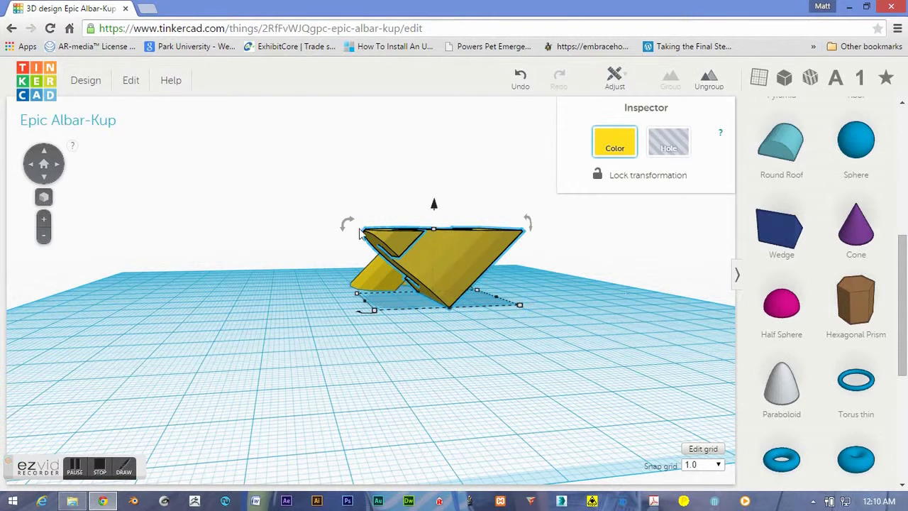
drag(343, 226, 347, 280)
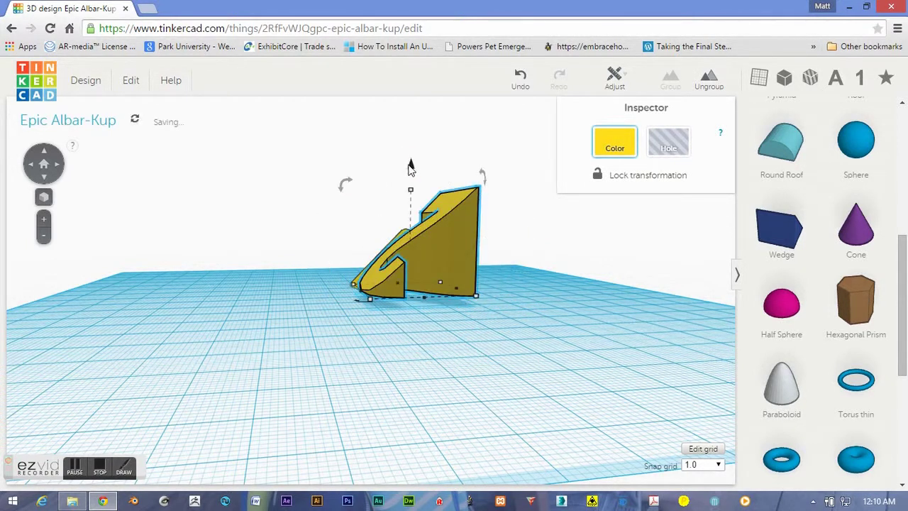
drag(412, 163, 412, 178)
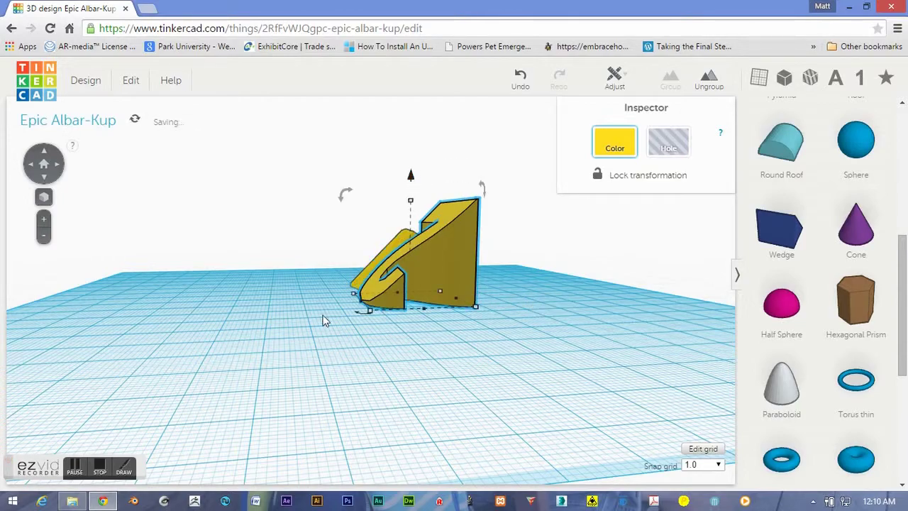
right_drag(324, 318, 91, 287)
right_drag(83, 323, 199, 288)
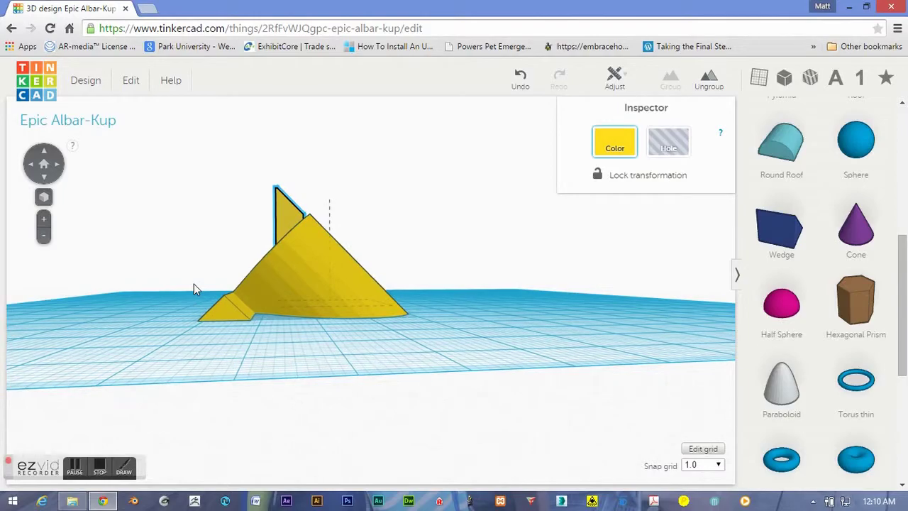
right_drag(194, 284, 298, 298)
Group both pieces into one shape and export the design as .STL for 3D printing.
drag(325, 245, 537, 428)
click(673, 83)
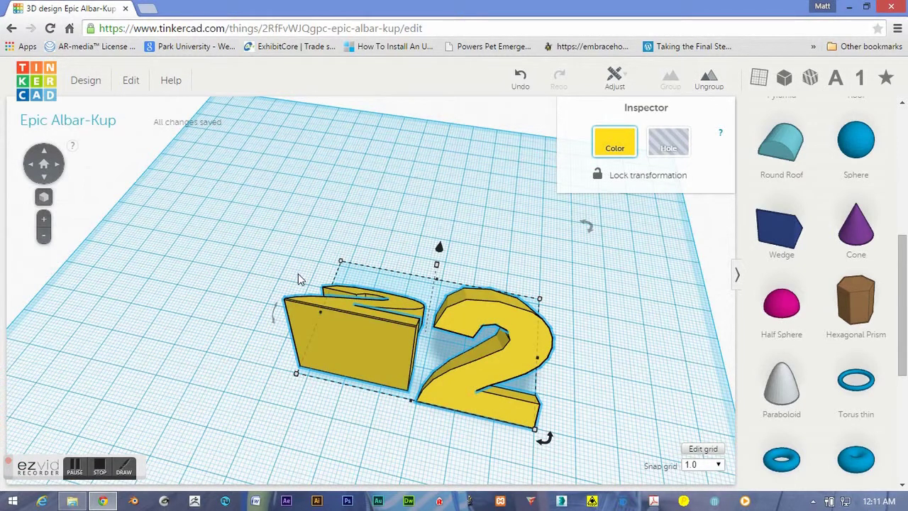
click(86, 83)
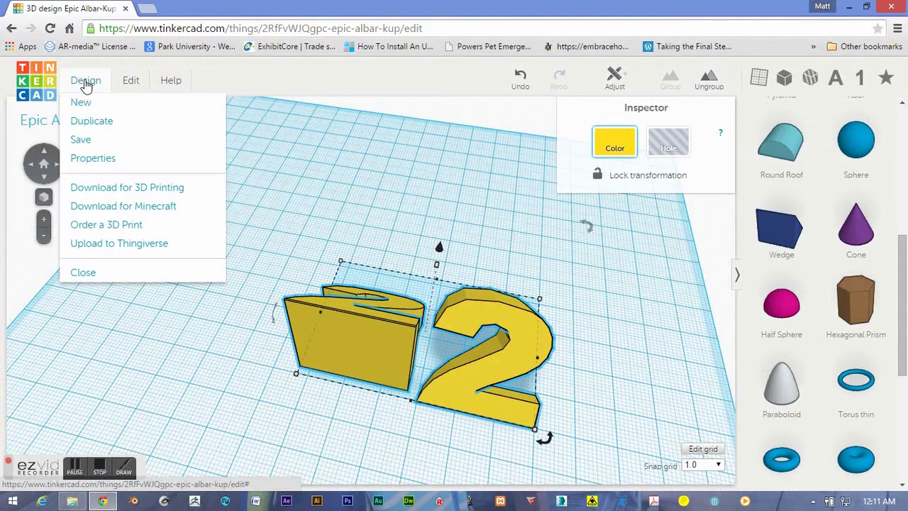
click(99, 189)
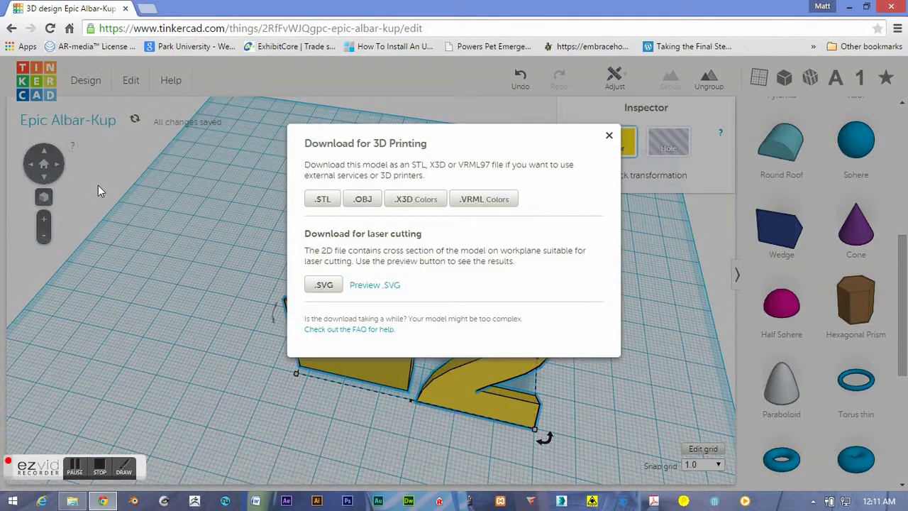
click(322, 200)
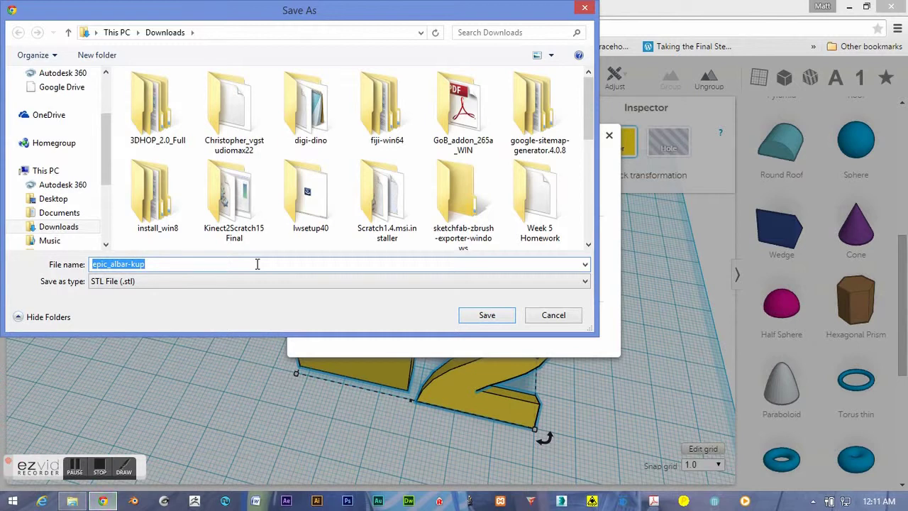
Save the STL as 2at45deg and bring up the downloaded file's options.
text(2)
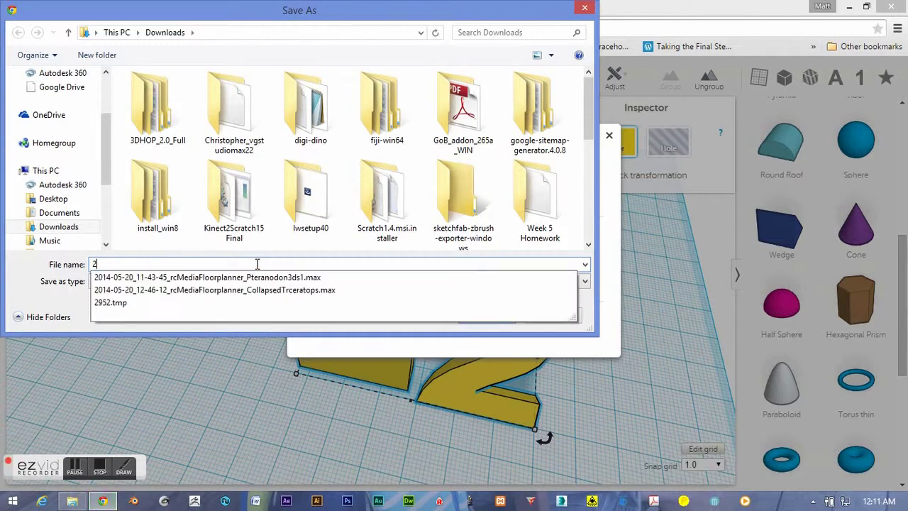
text(at45deg)
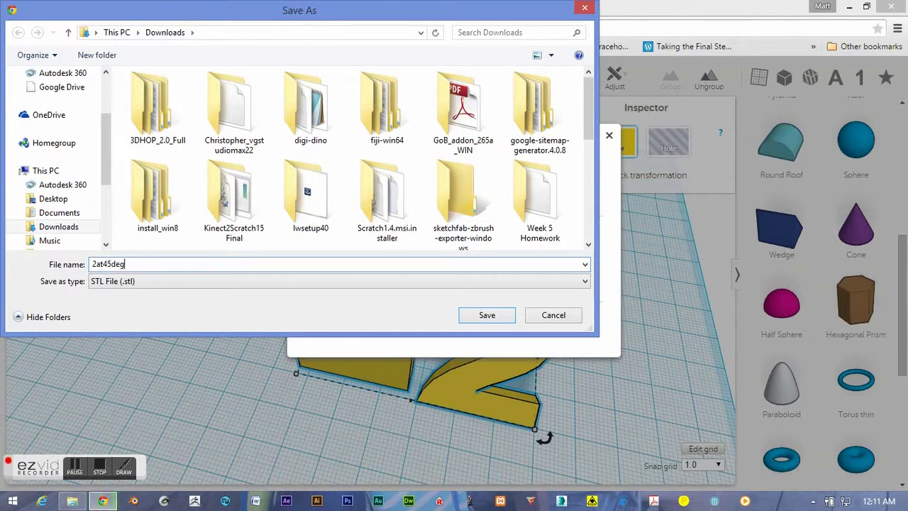
key(Return)
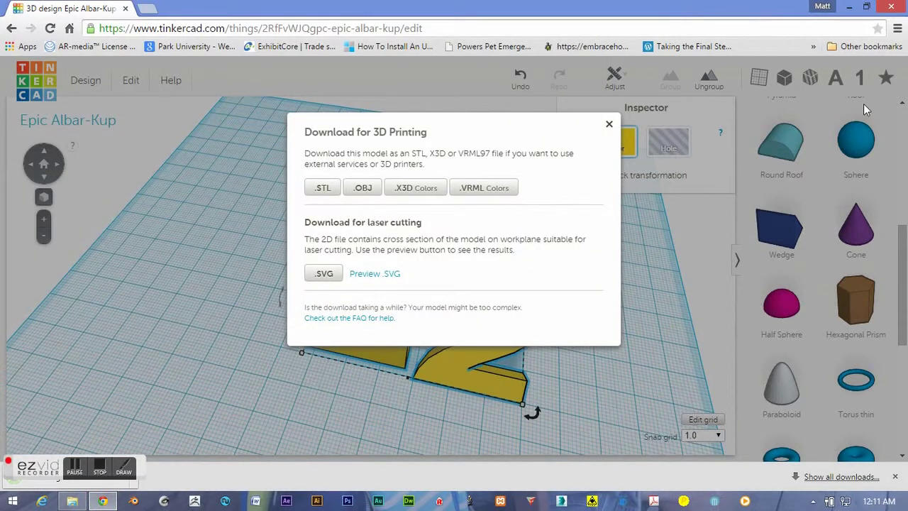
click(609, 125)
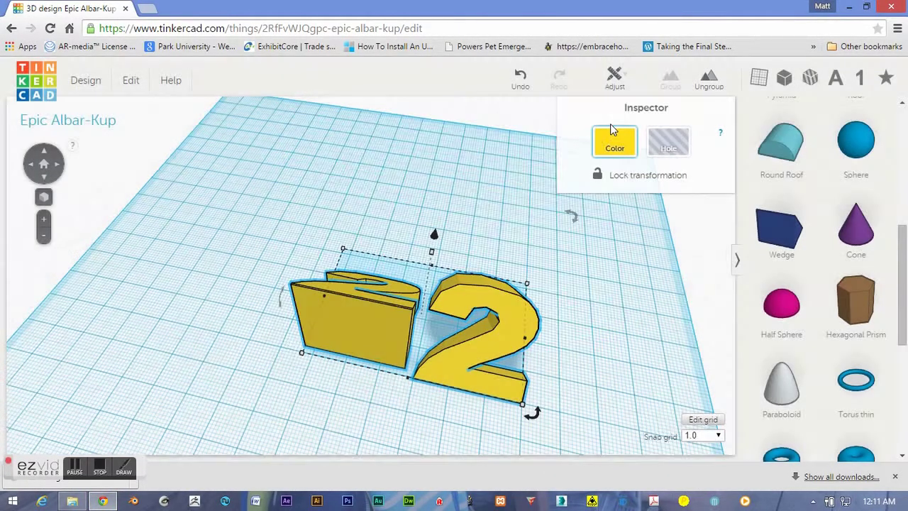
click(867, 8)
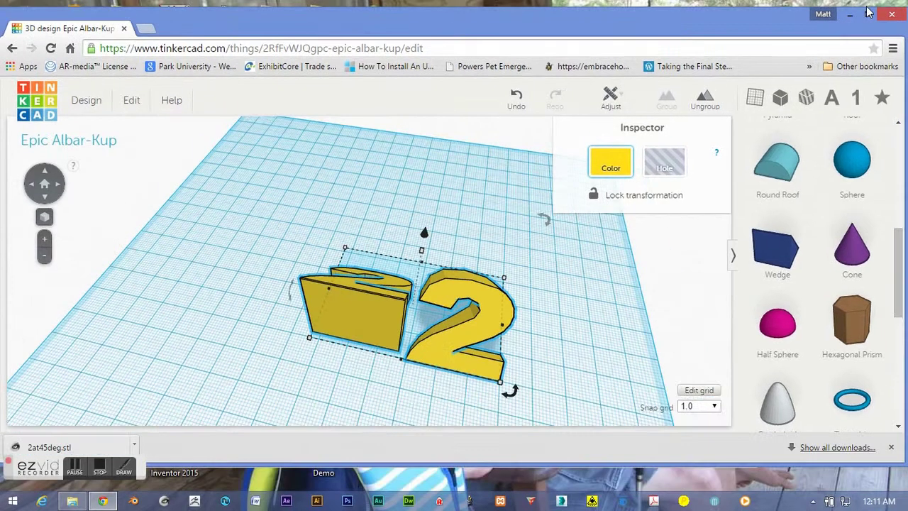
click(135, 447)
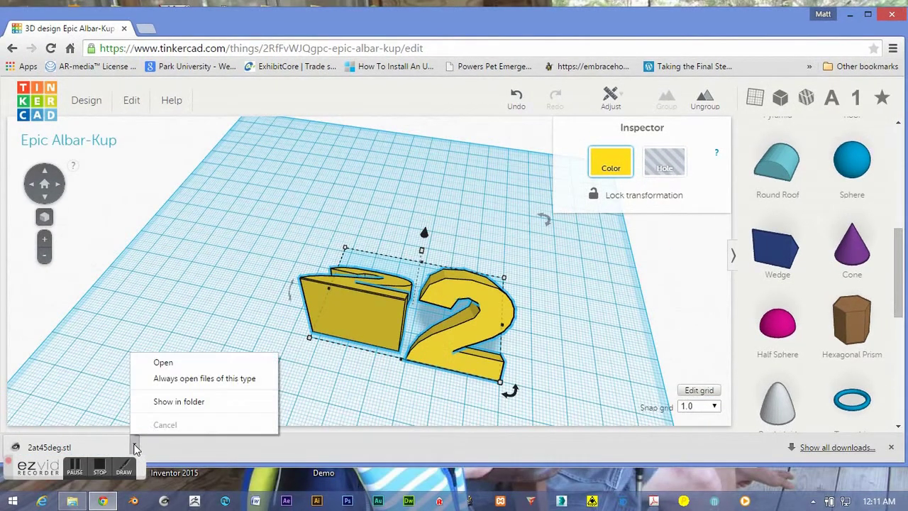
Open 2at45deg.stl in MeshLab with post-open processing and rotate the mesh to inspect both halves.
click(168, 365)
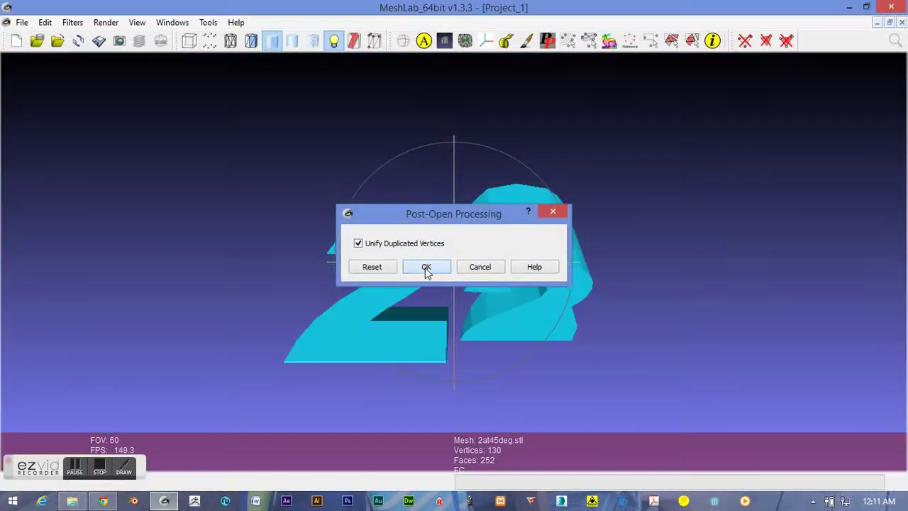
click(426, 271)
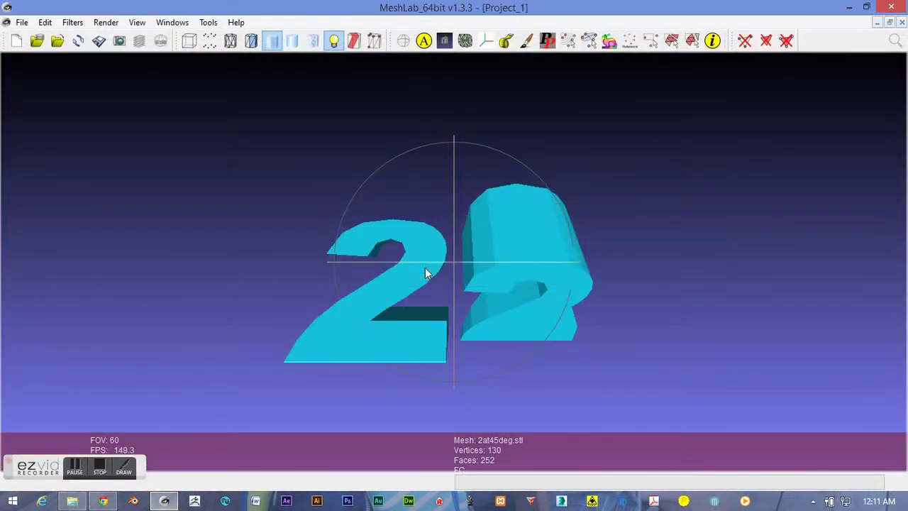
drag(555, 259, 302, 261)
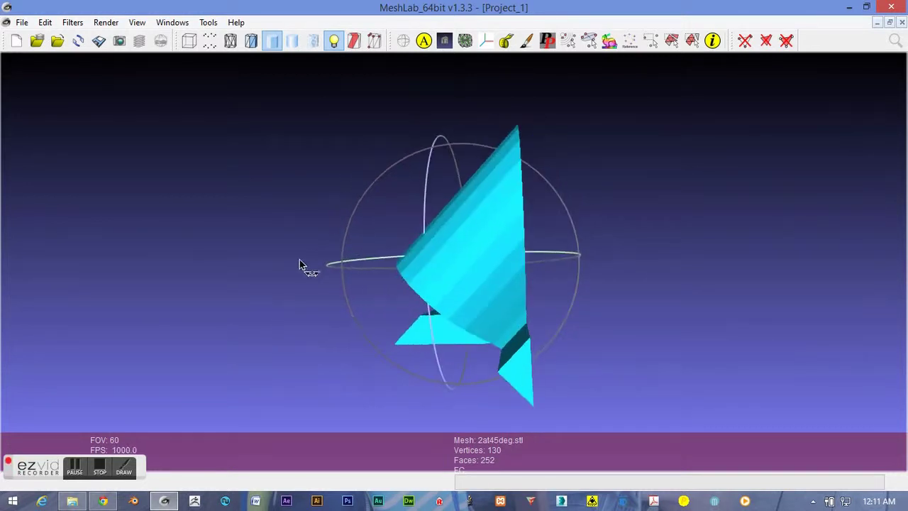
drag(578, 260, 389, 424)
drag(598, 245, 458, 269)
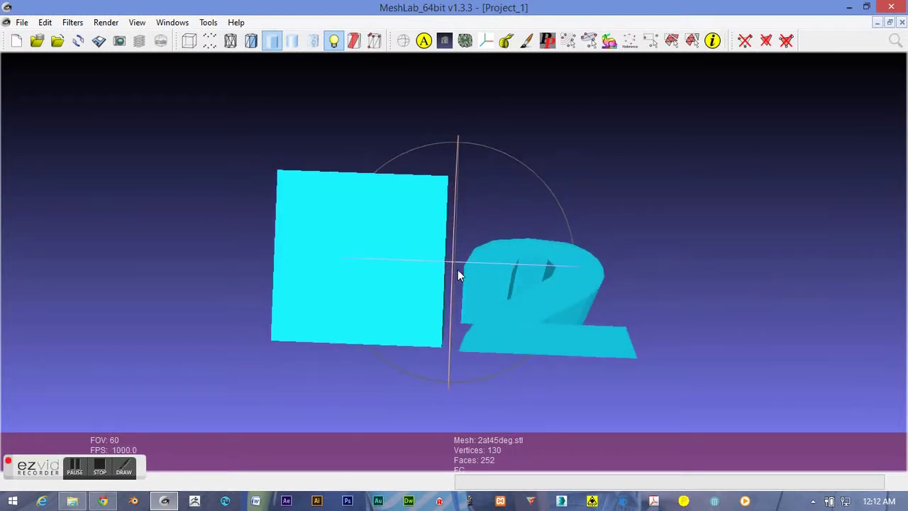